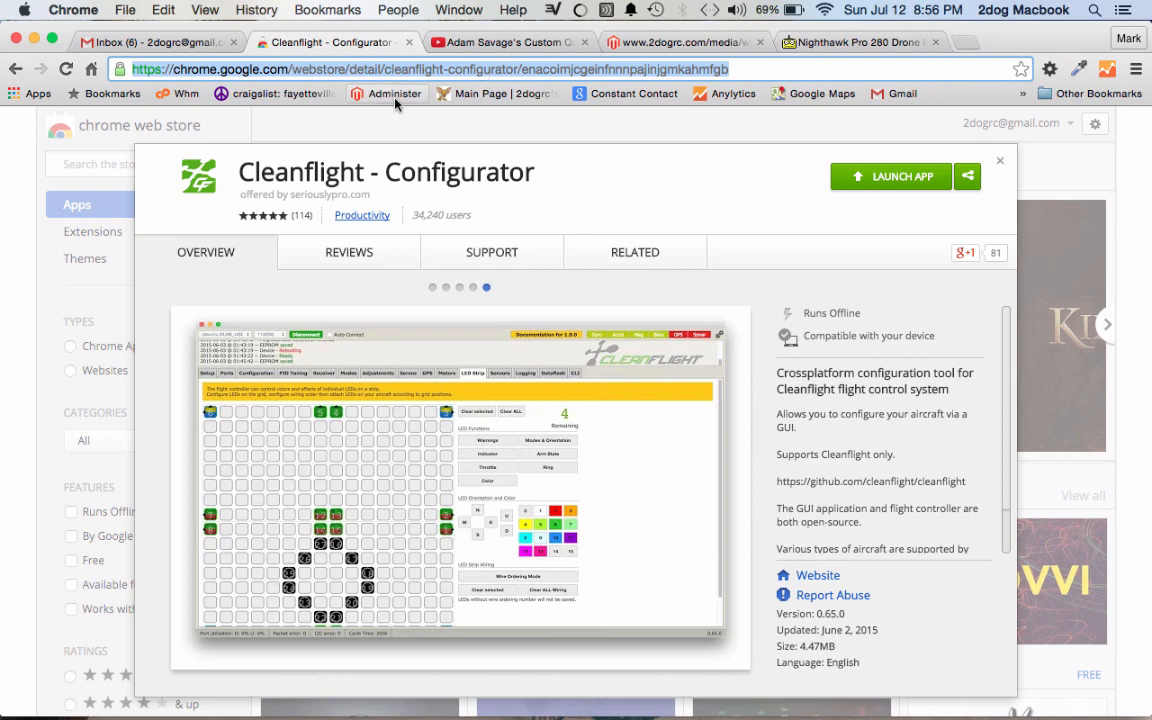
Search the web for cleanflight
key(super+l)
text(c)
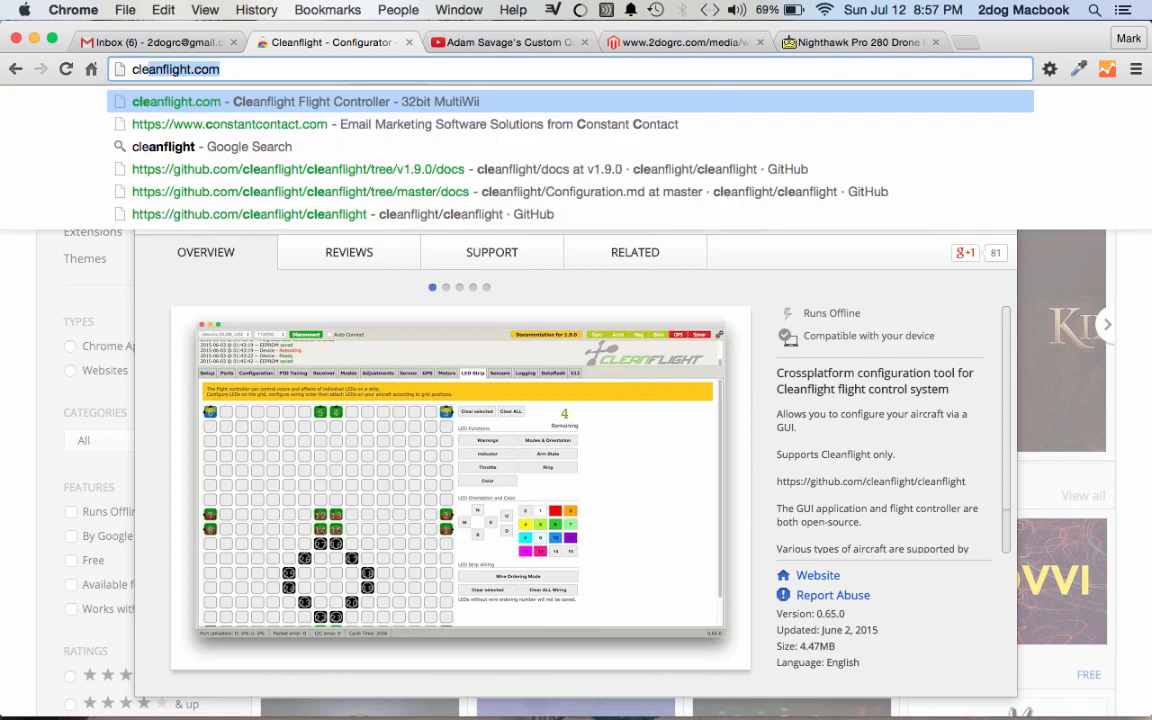
text(lean)
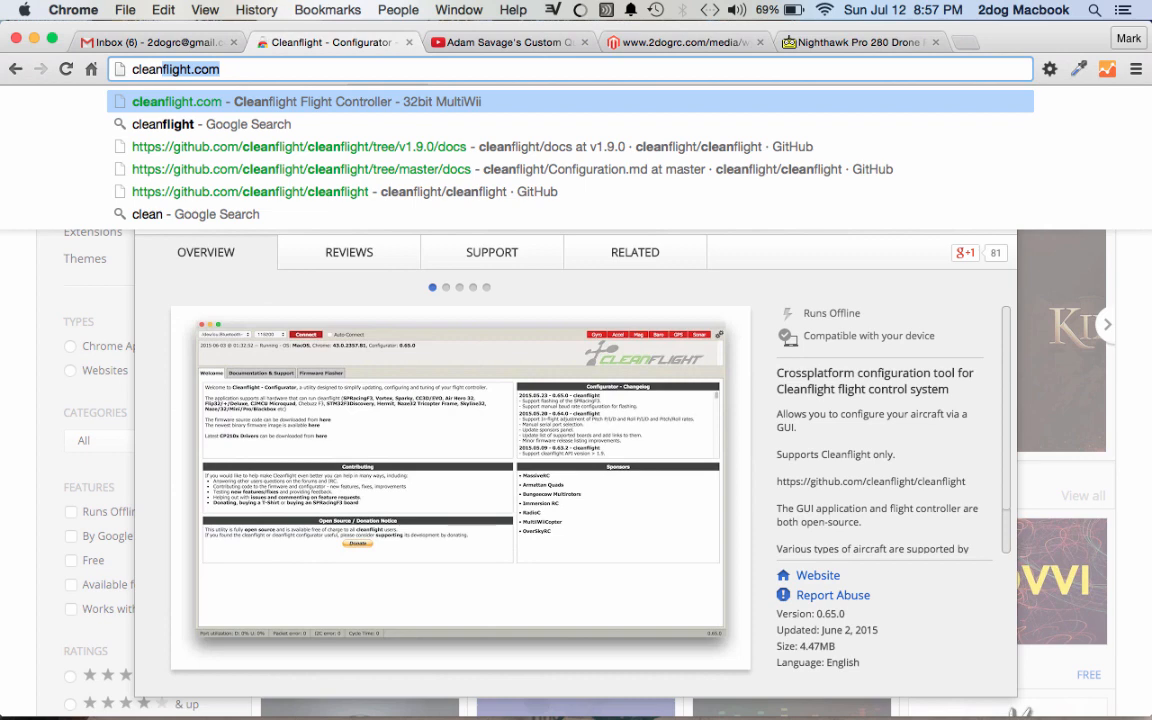
text(flight)
key(Return)
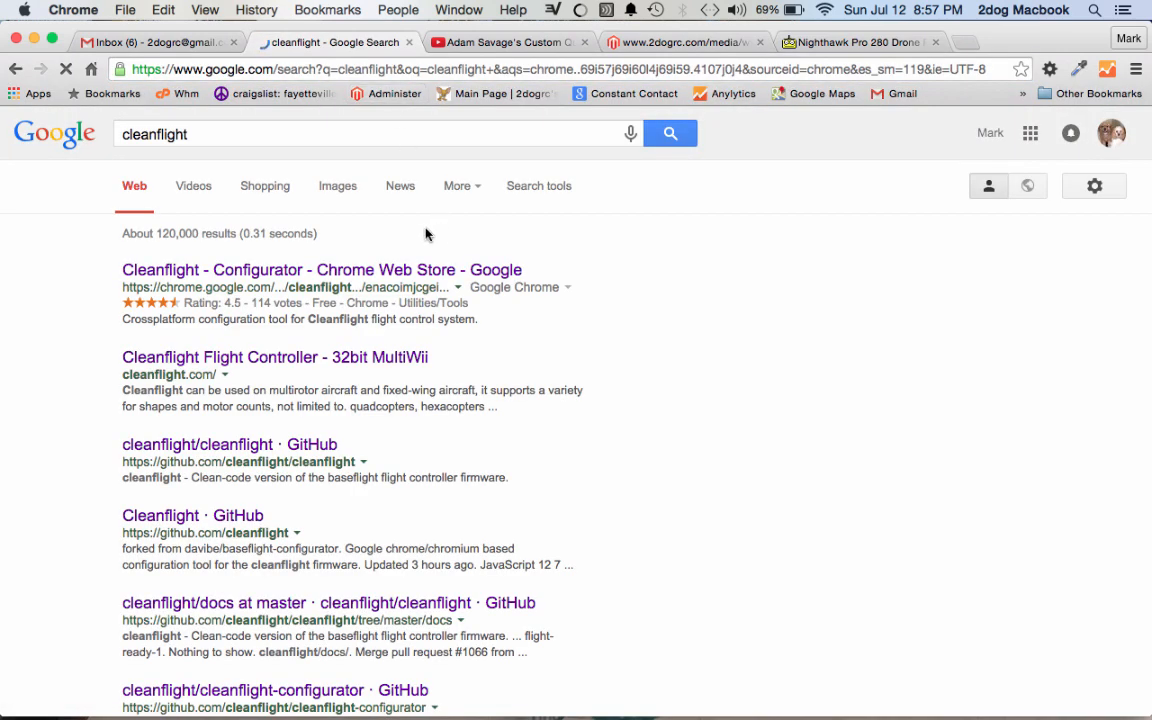
Open the Cleanflight - Configurator listing in the Chrome Web Store and launch the app
click(300, 270)
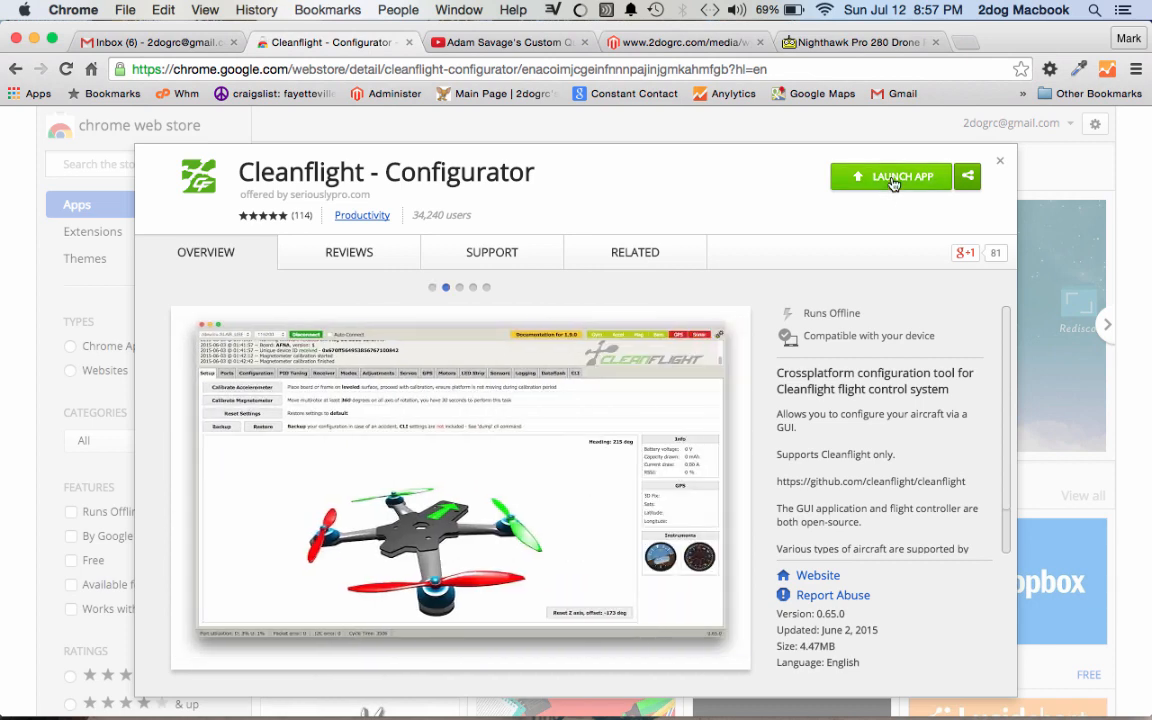
click(893, 180)
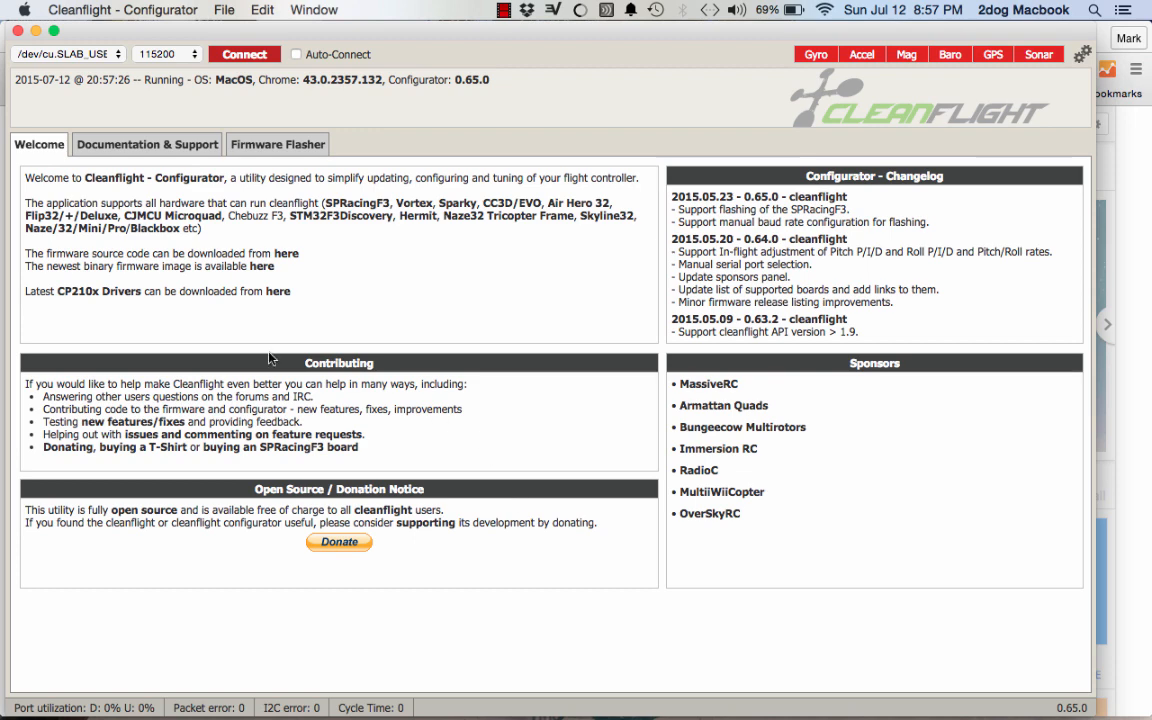
Choose the 1.9.0 NAZE 2015-6-2 0:41 (stable) release for flashing and load that firmware from the online source
click(276, 150)
click(250, 180)
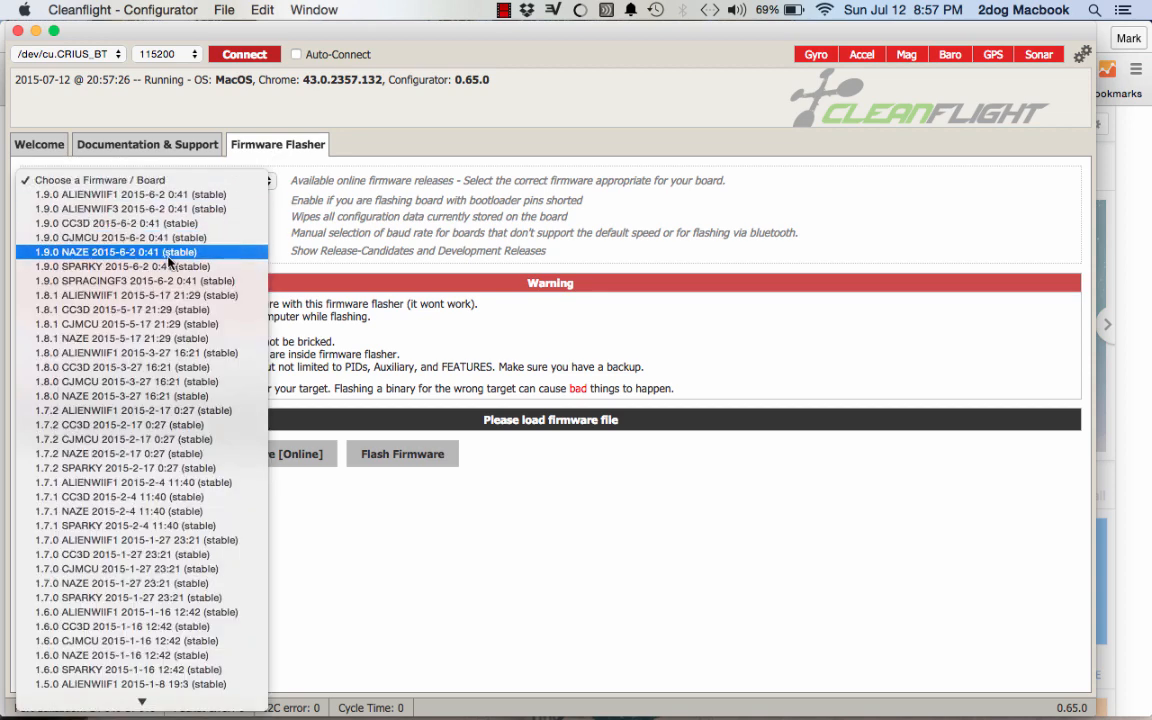
click(192, 256)
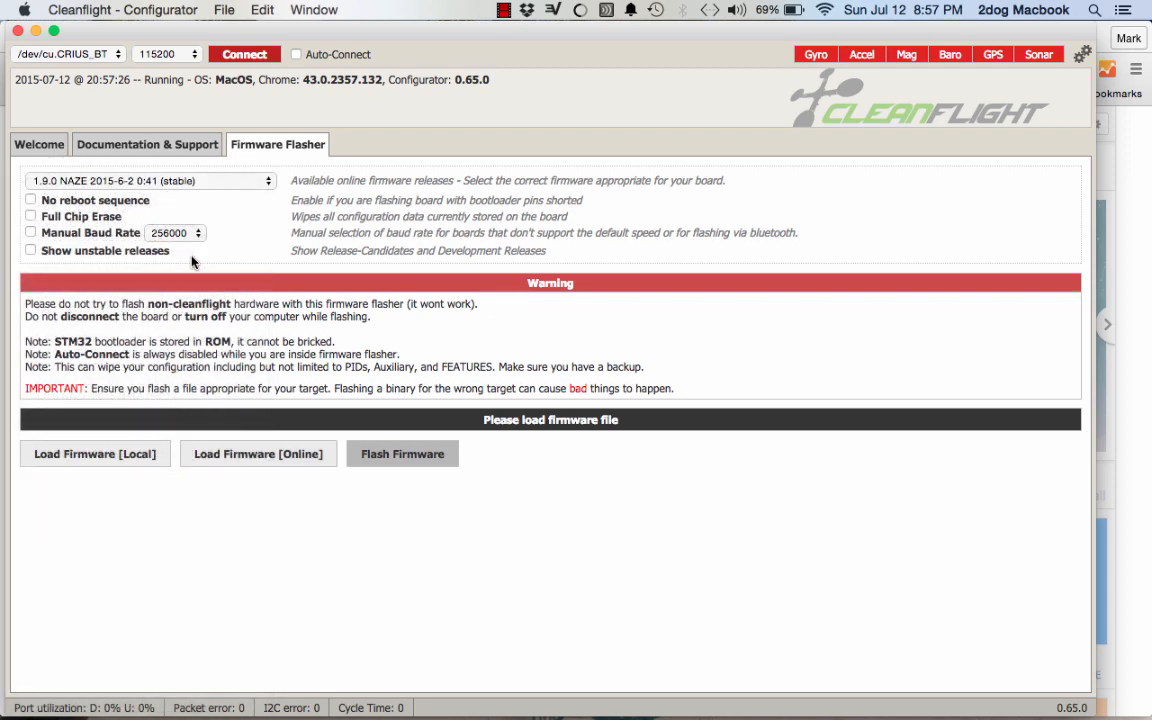
click(289, 458)
scroll(289, 400, down, 5)
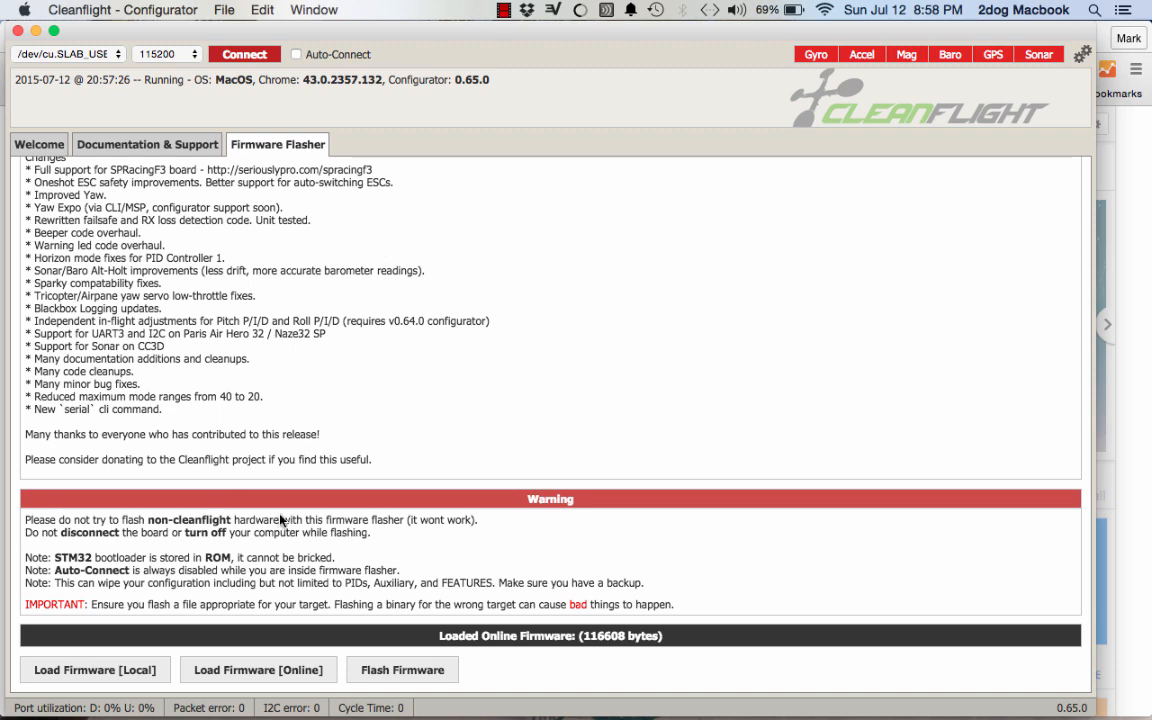
Connect to the flight controller at 115200 baud and calibrate its accelerometer and magnetometer
click(243, 55)
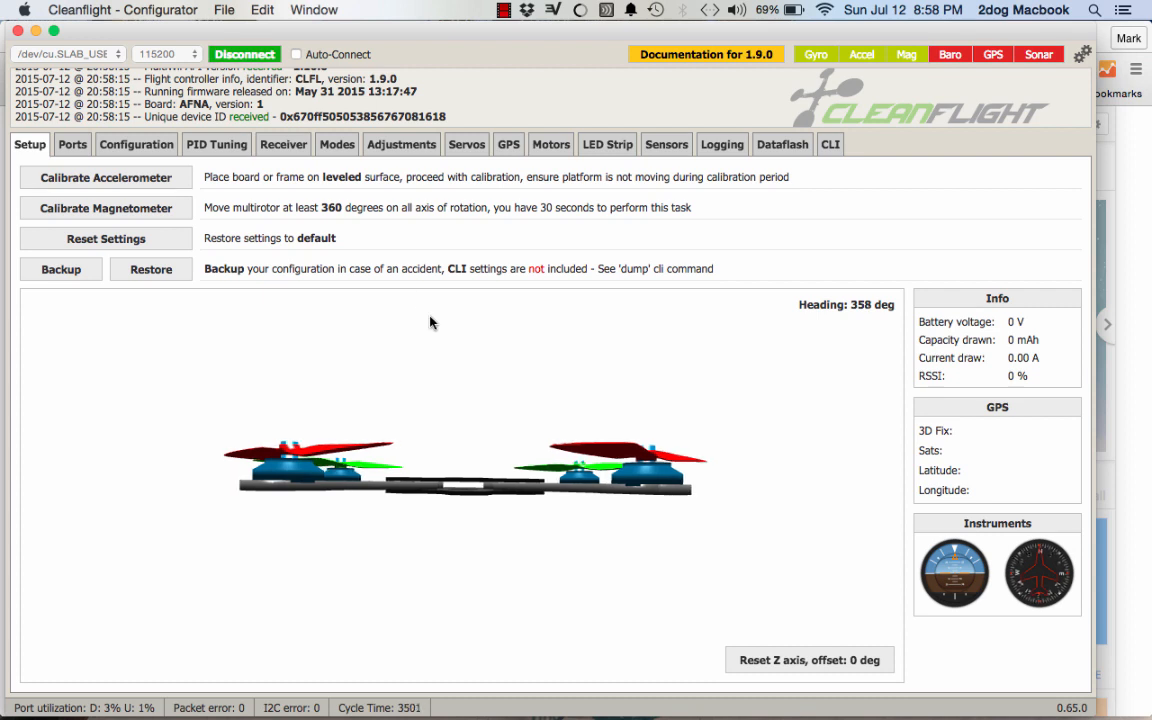
click(116, 190)
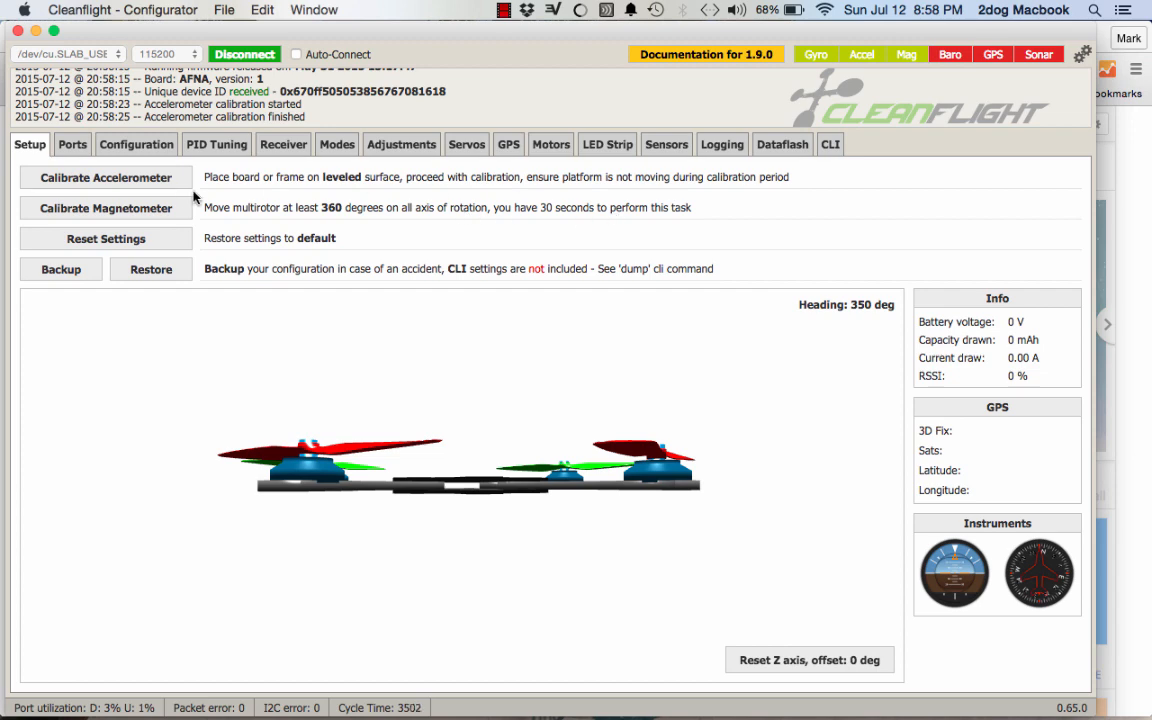
click(164, 212)
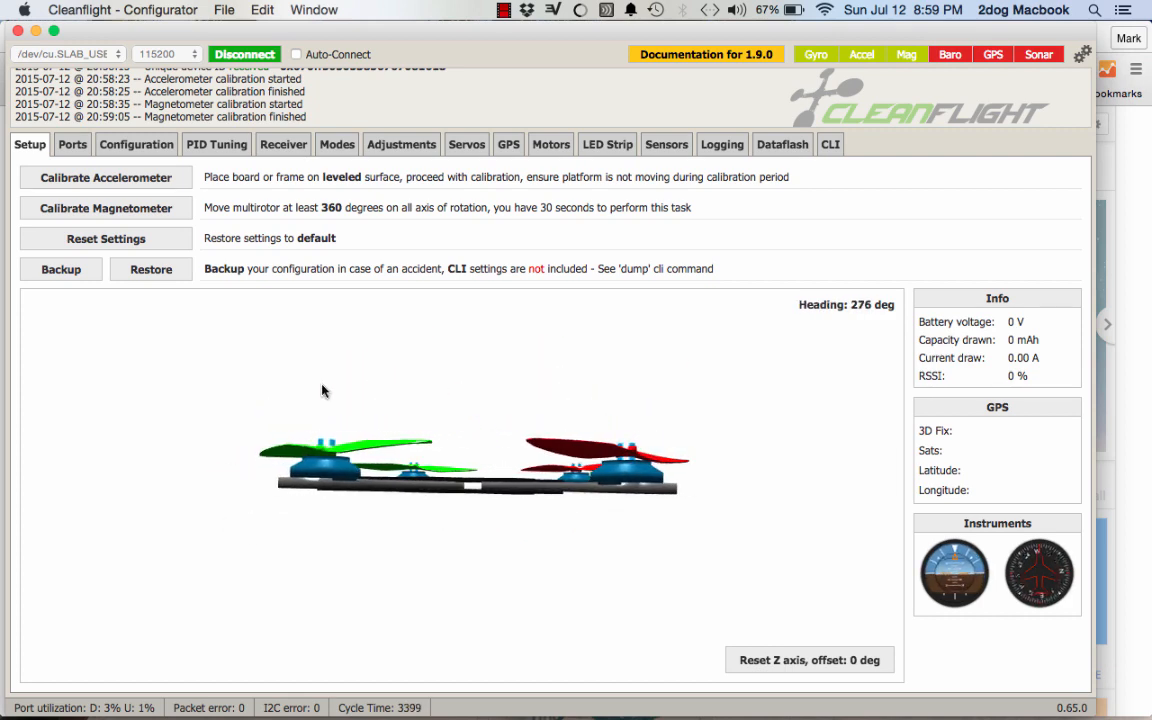
Review the serial port settings and the full flight controller configuration, and save the configuration with a reboot
click(72, 147)
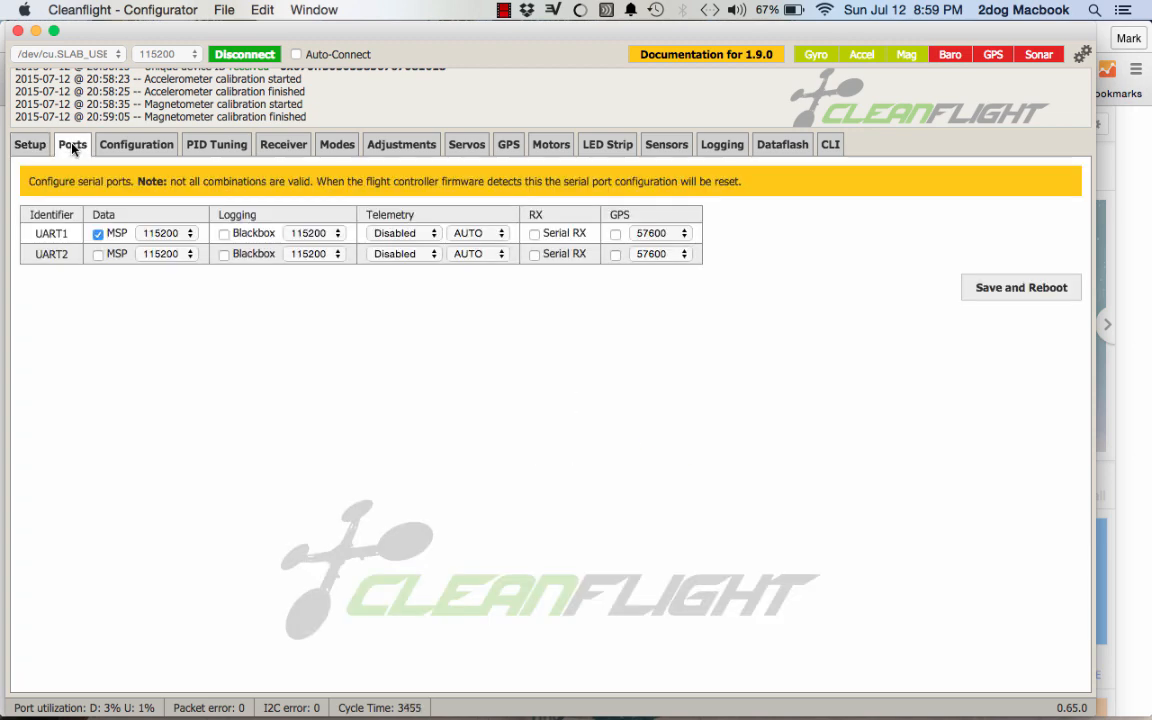
click(139, 148)
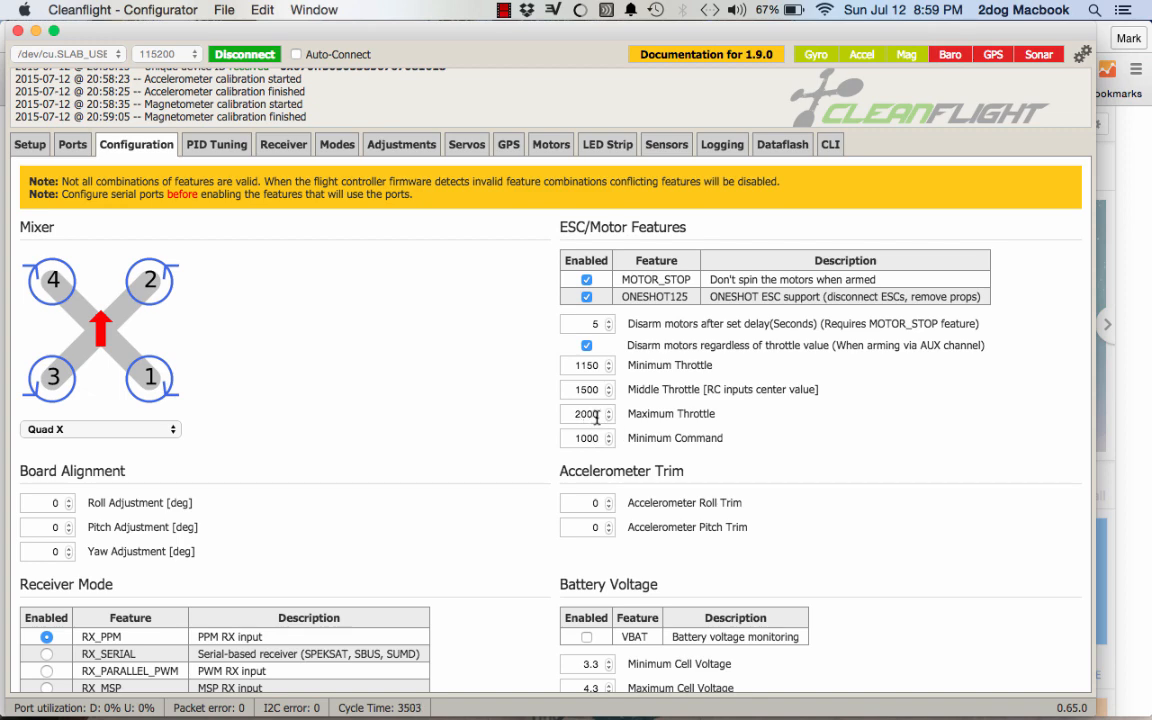
scroll(478, 386, down, 3)
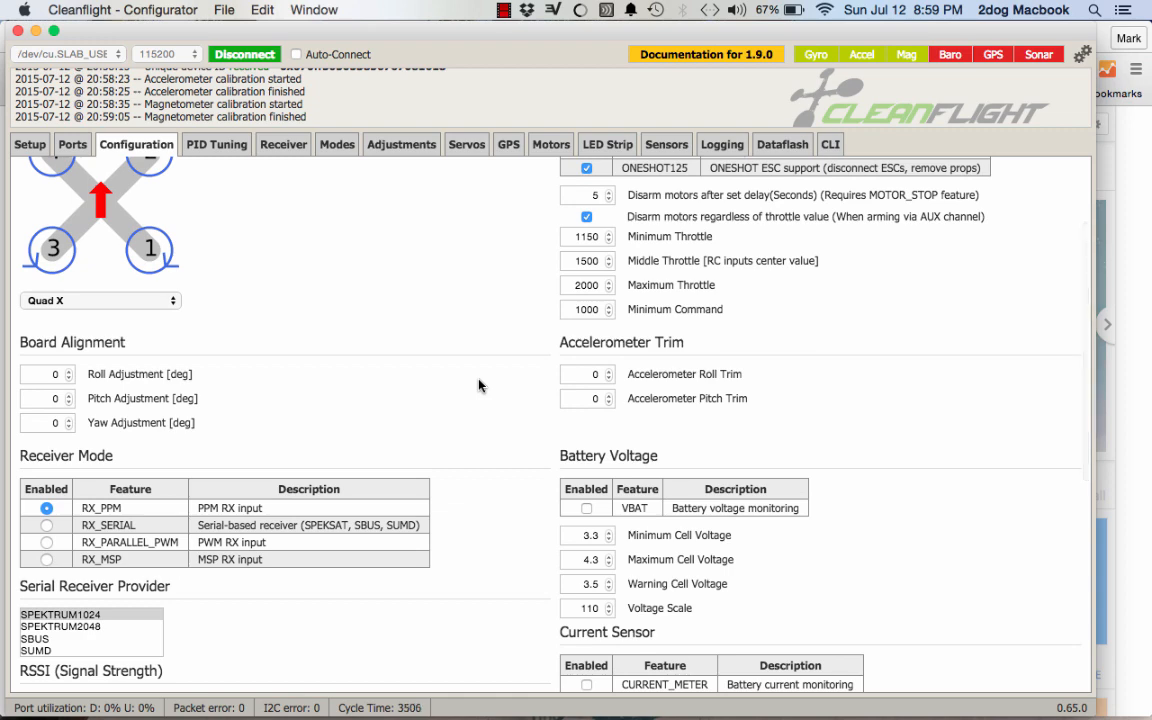
scroll(478, 386, down, 1)
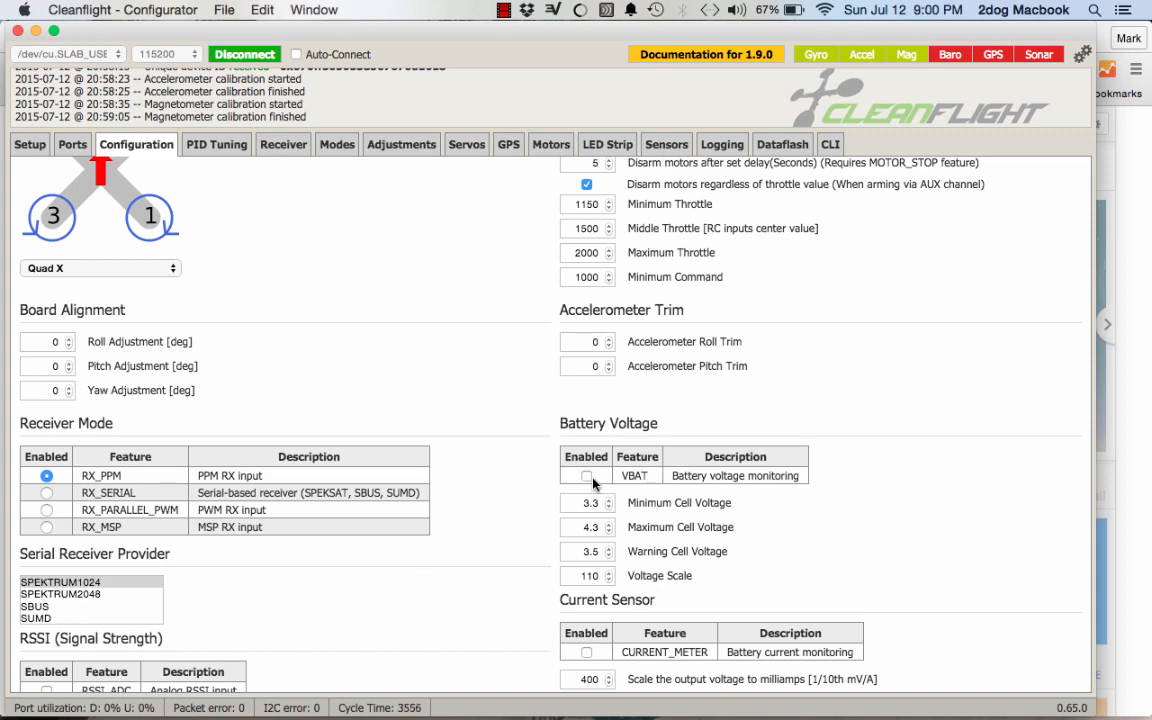
scroll(520, 461, down, 5)
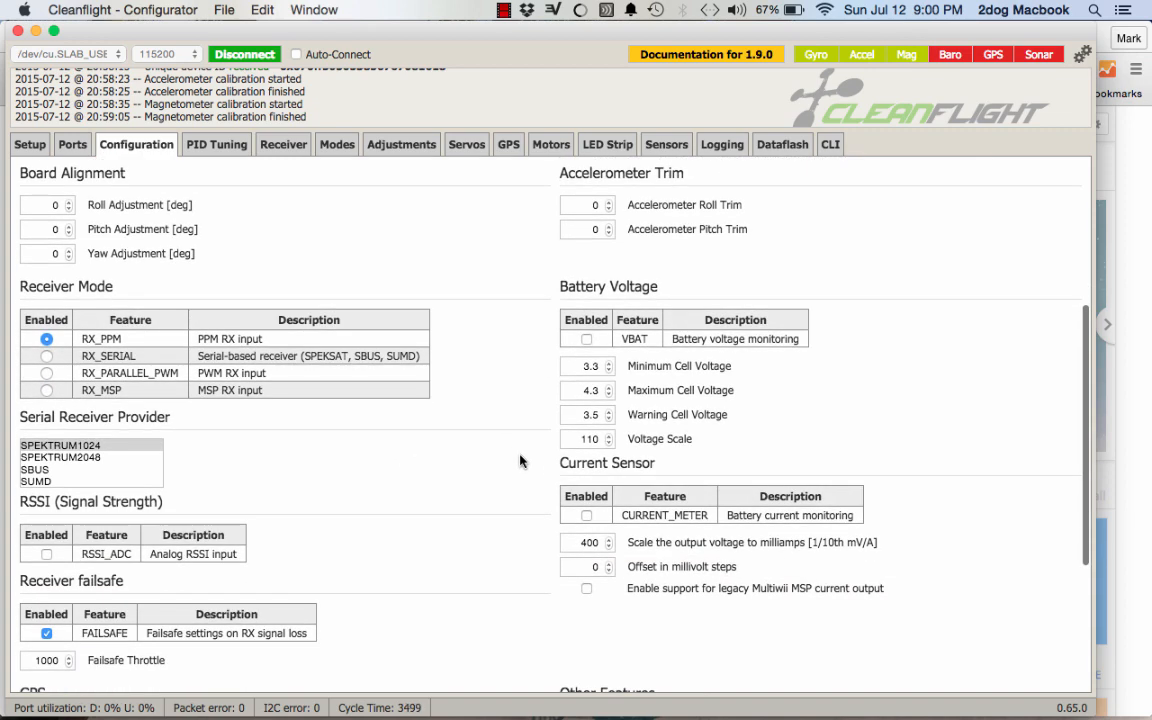
scroll(520, 461, down, 2)
scroll(520, 461, up, 10)
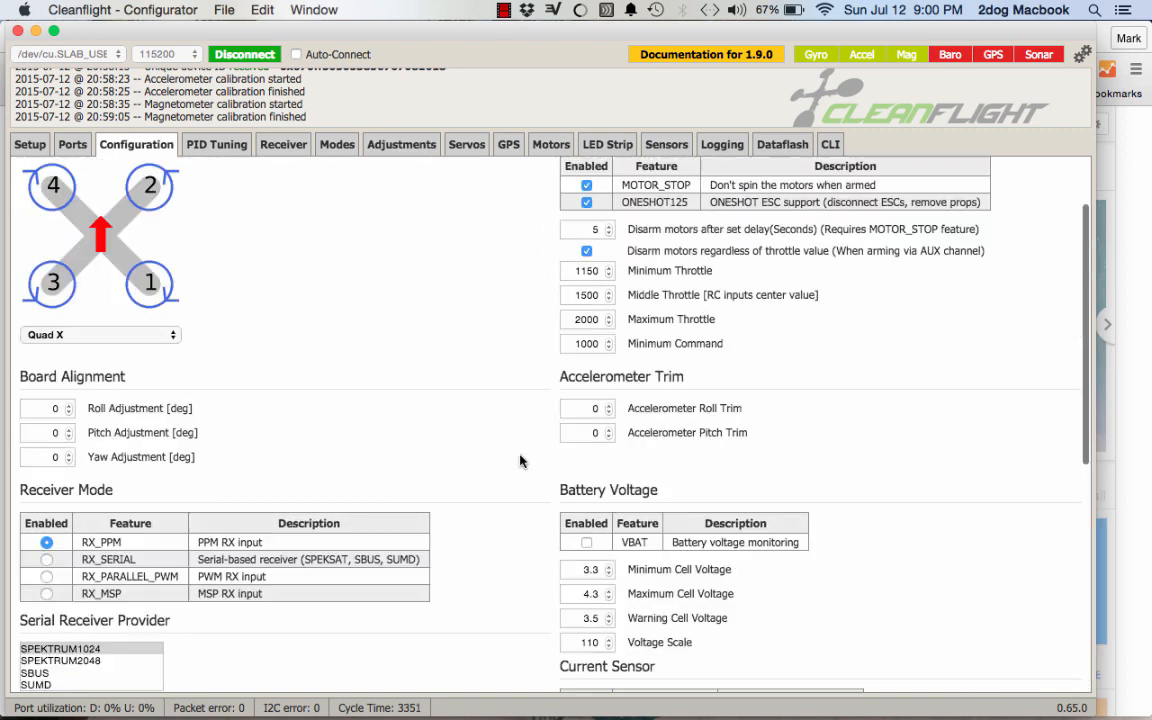
scroll(780, 620, down, 10)
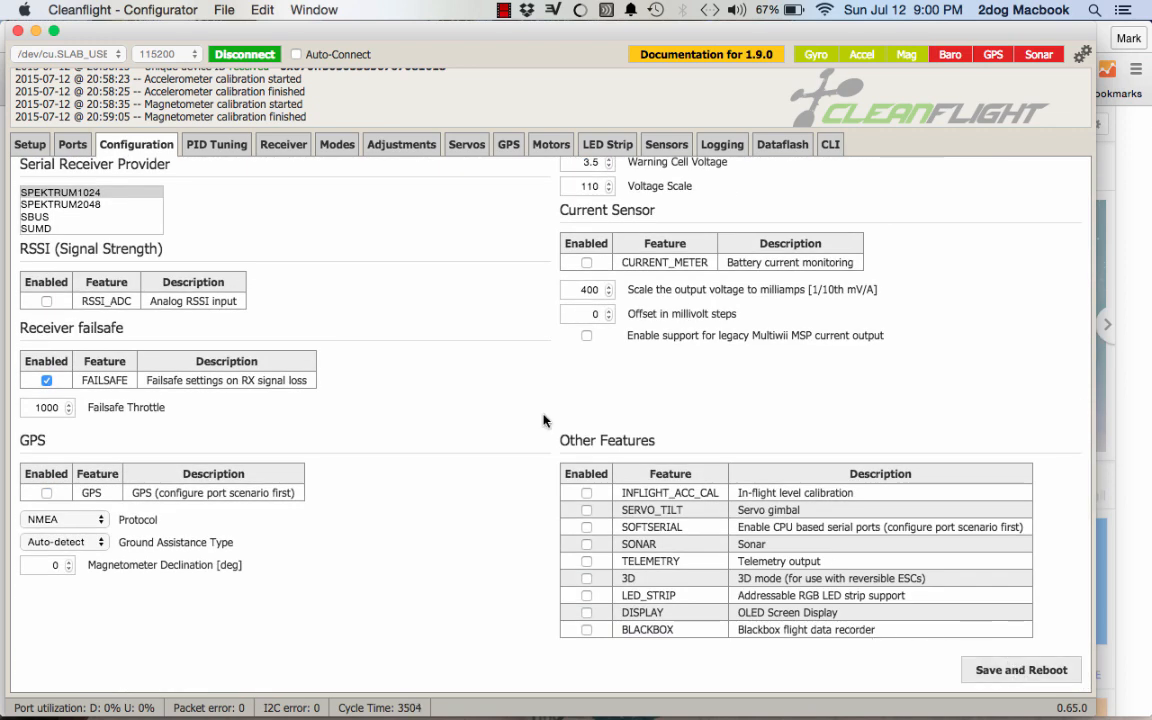
click(1043, 684)
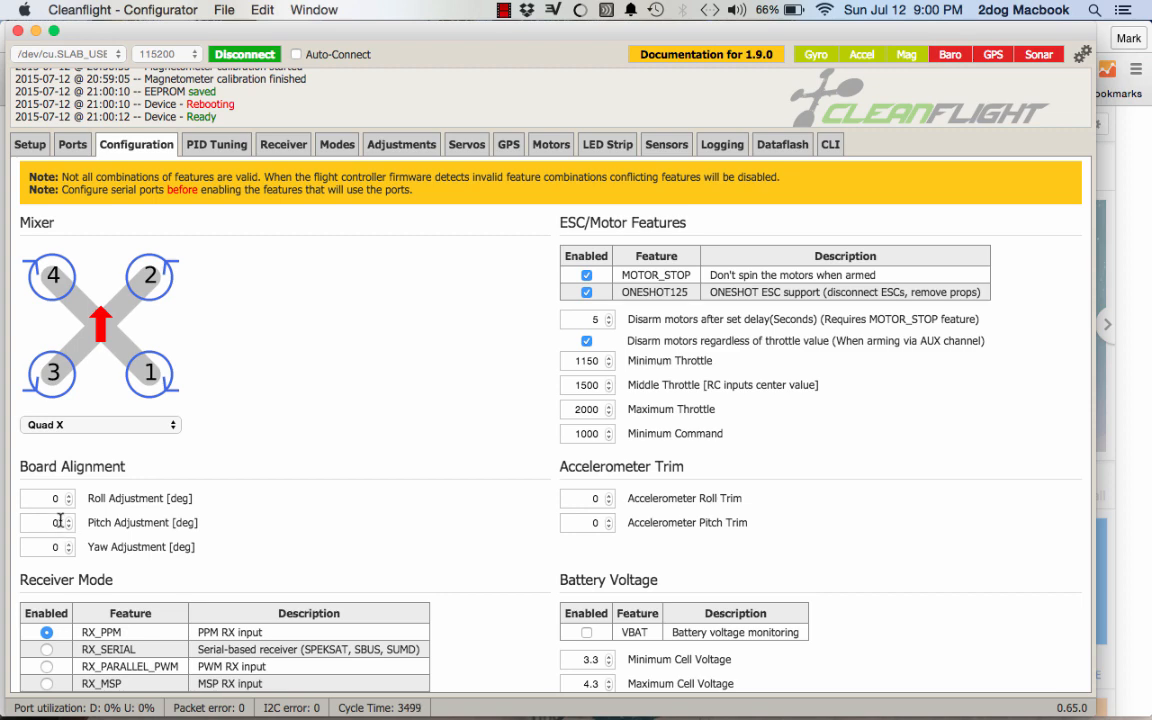
Enable motor control and run the master motor output up to 2000 and back down to 1000
click(285, 146)
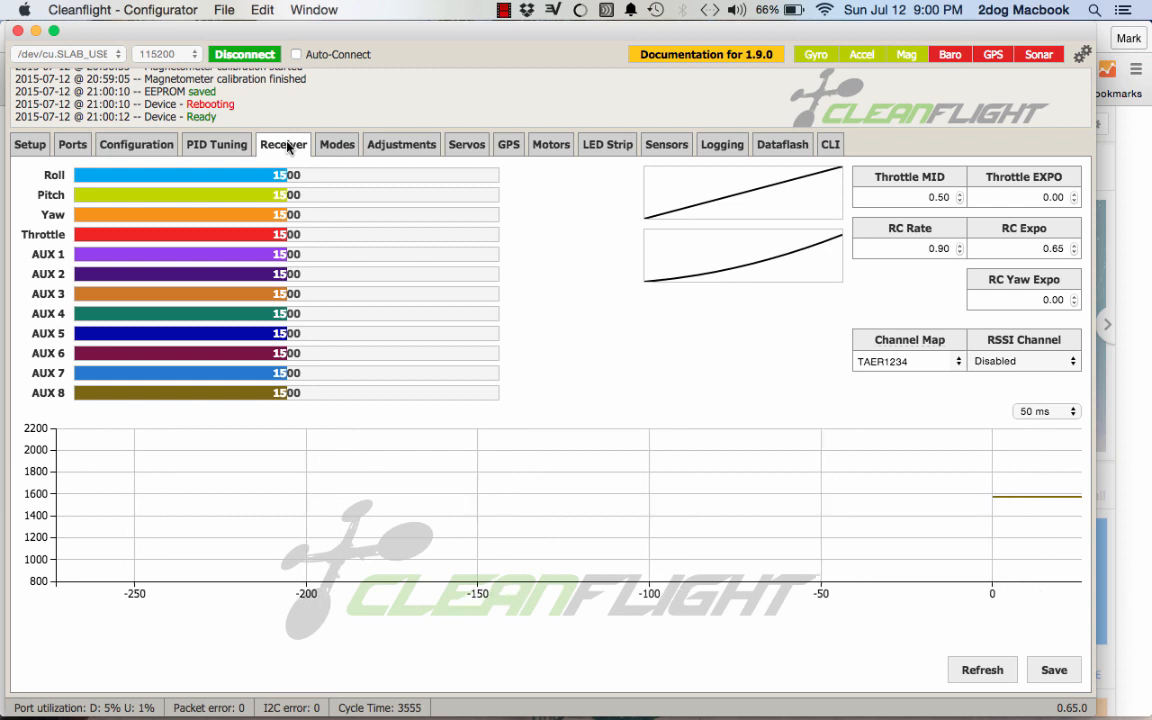
click(549, 148)
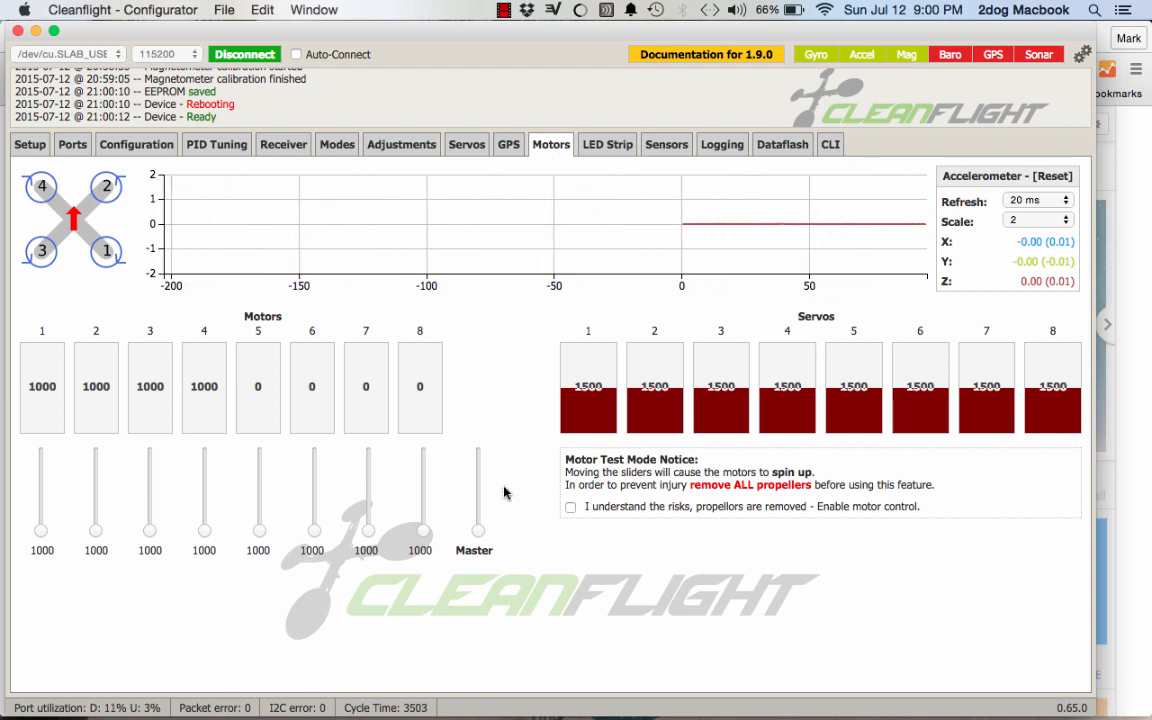
click(570, 508)
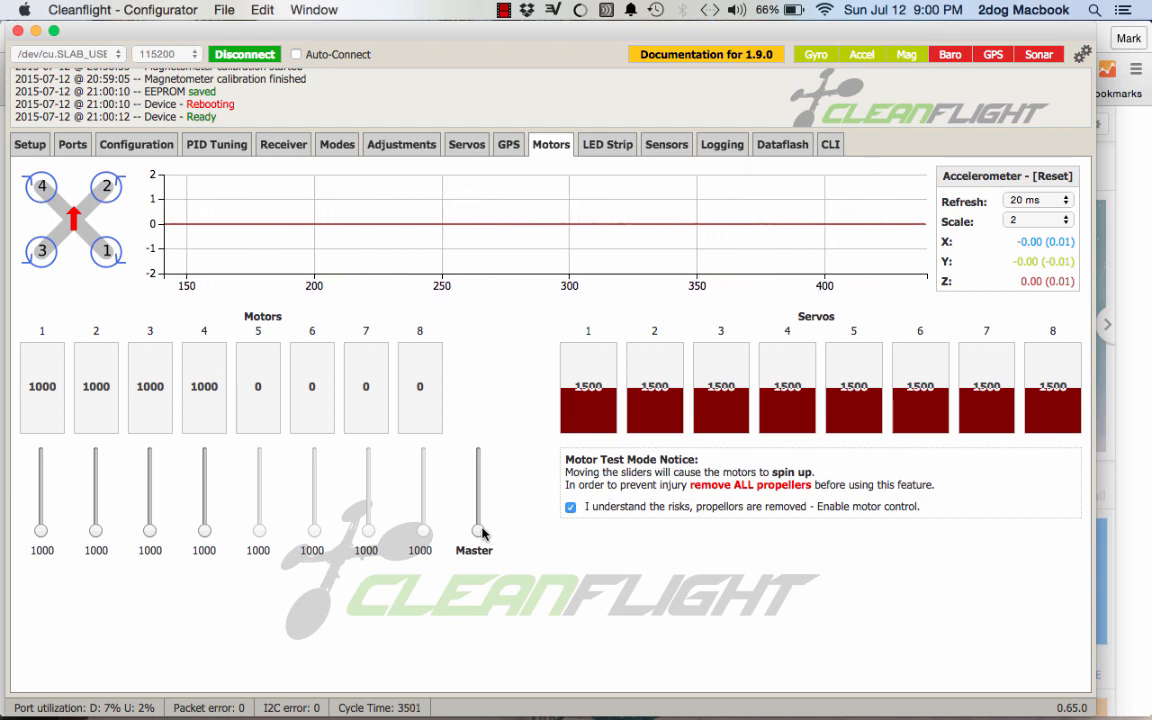
drag(481, 533, 476, 381)
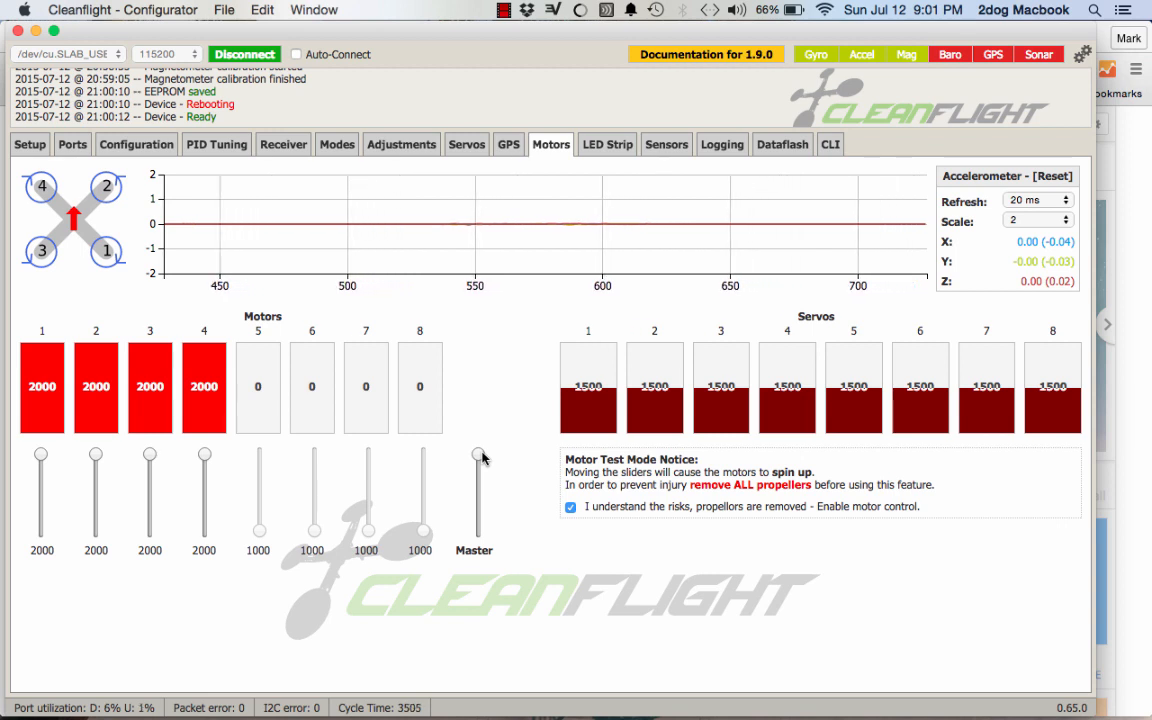
drag(479, 459, 483, 609)
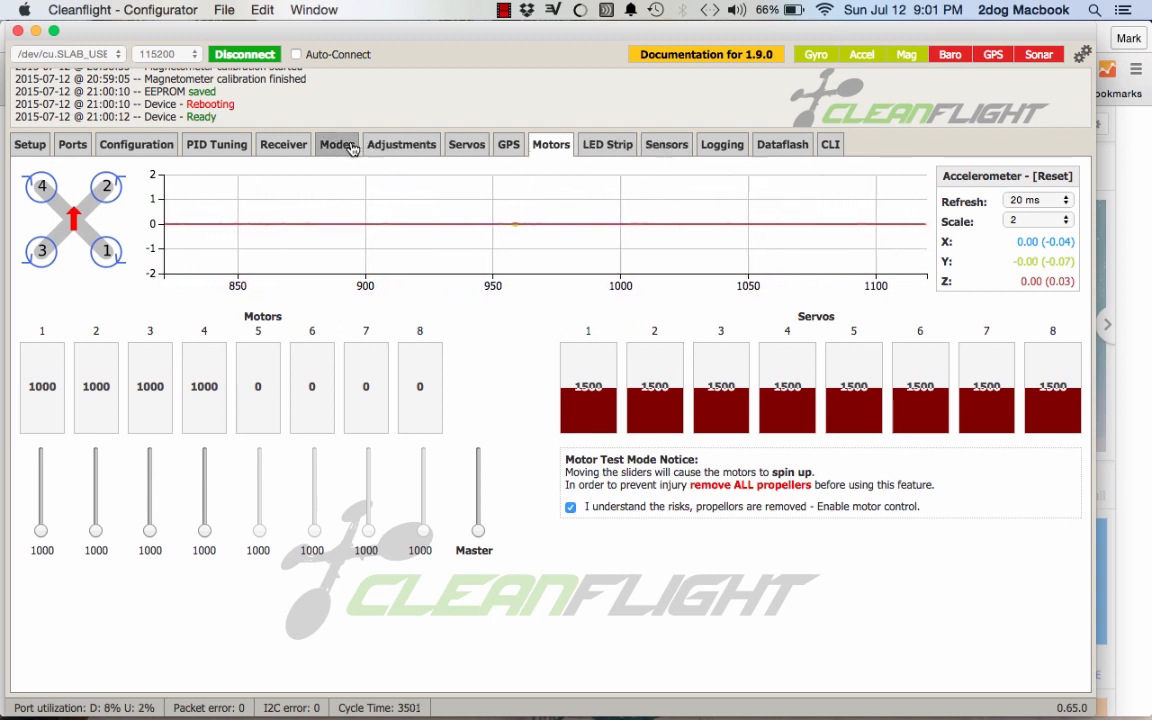
Set the receiver's channel map to Default (AETR1234) and save it
click(283, 147)
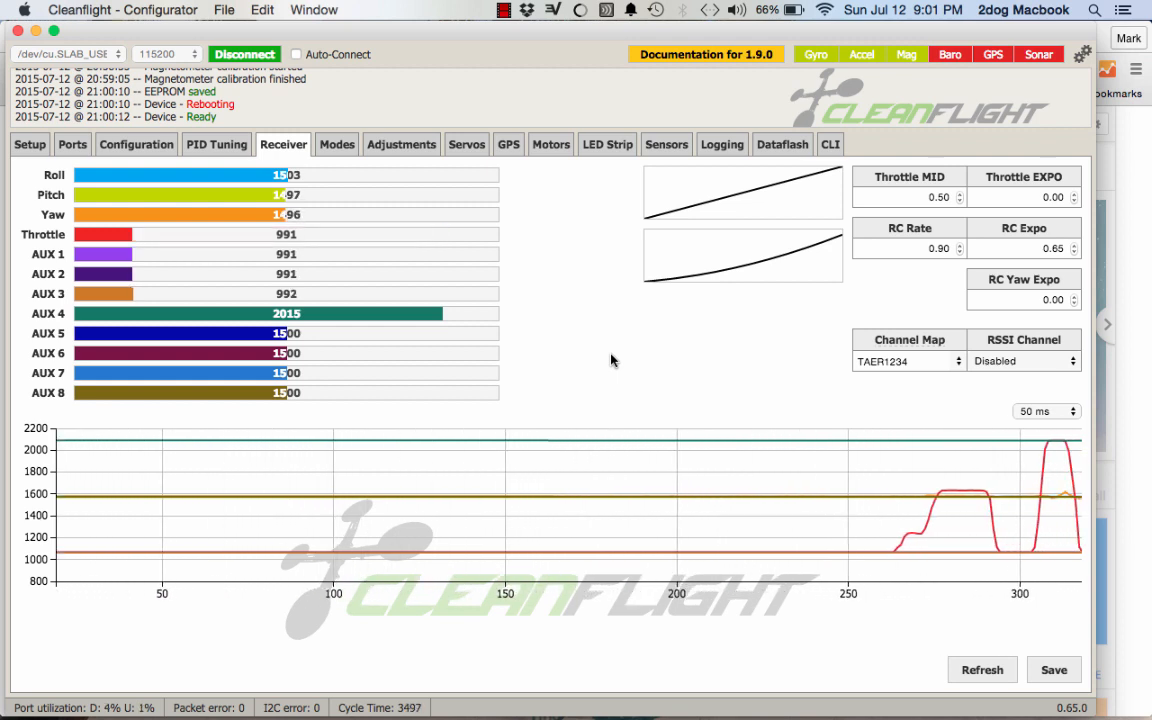
click(952, 363)
click(952, 362)
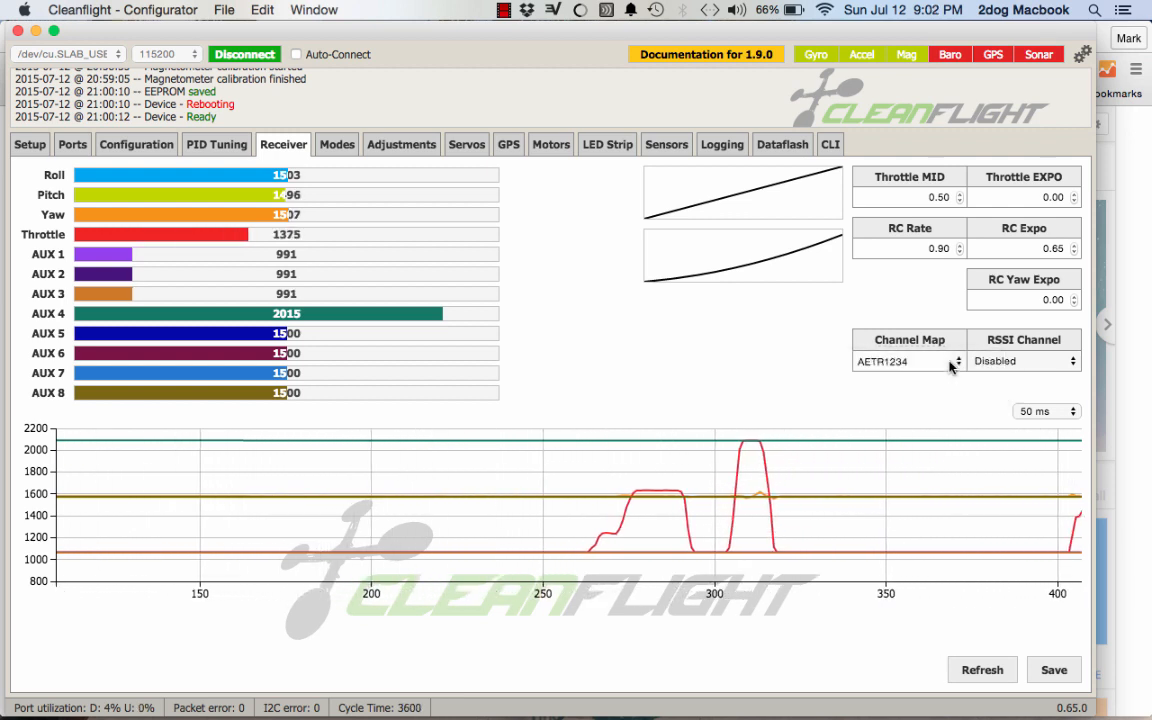
click(1058, 678)
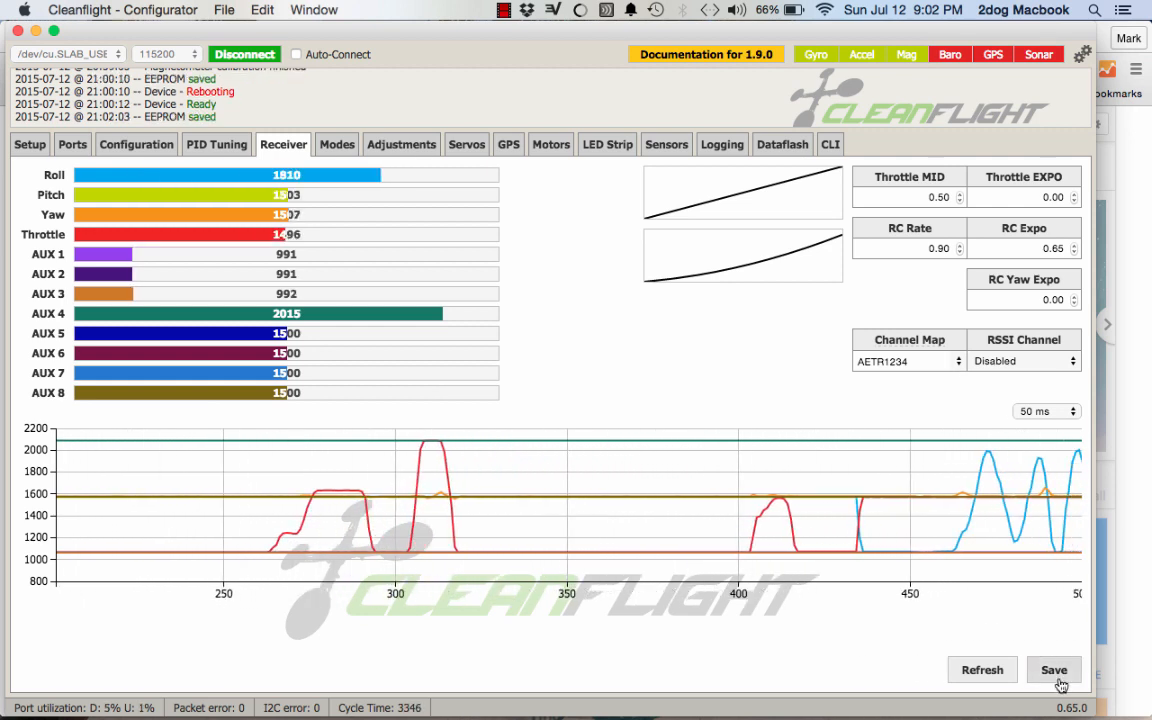
Set the receiver's channel map to JR / Spektrum / Graupner (TAER1234) and save it
click(940, 362)
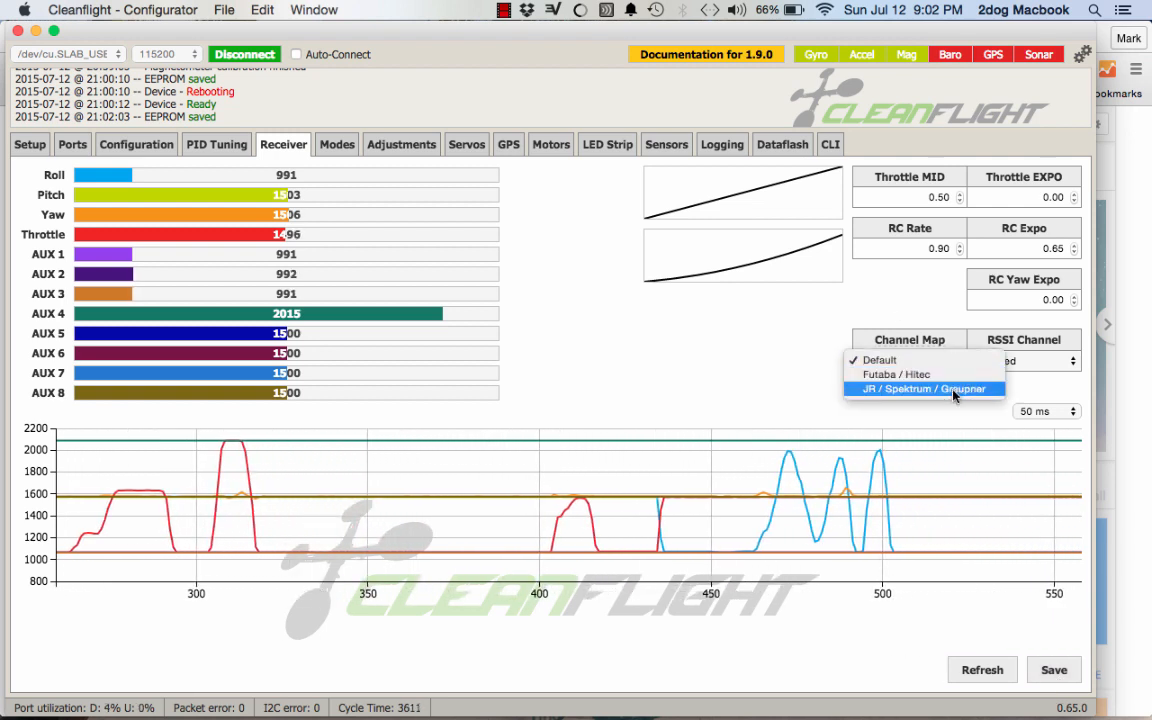
click(955, 389)
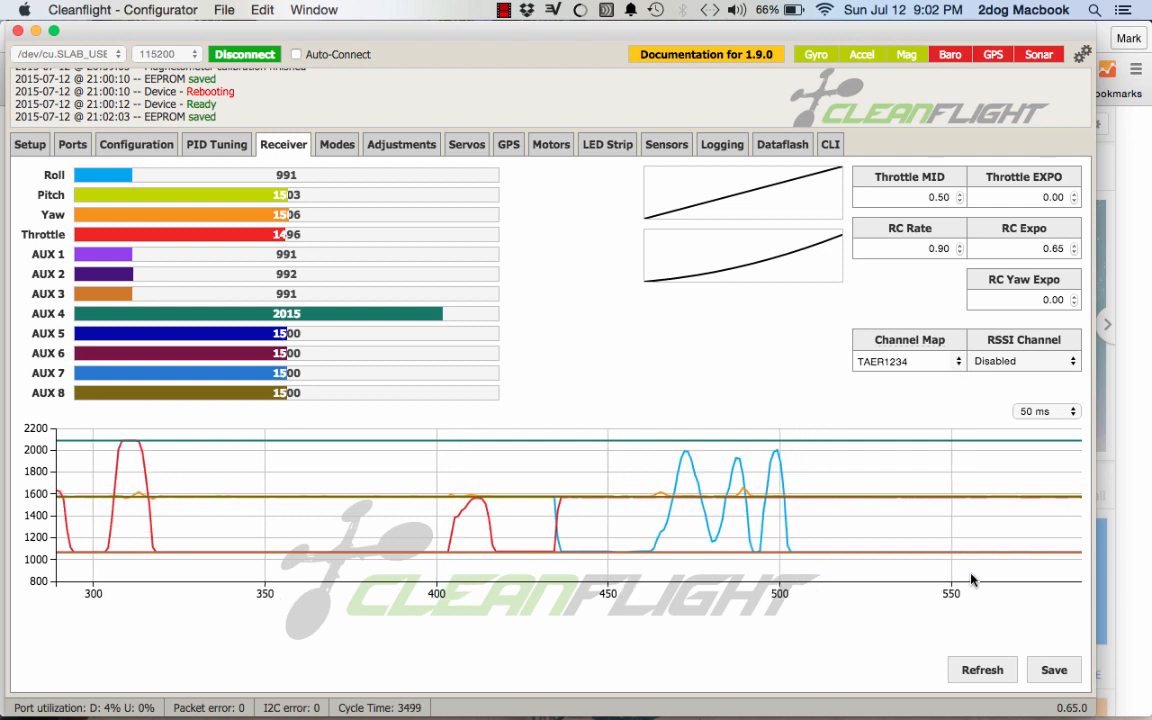
click(1054, 670)
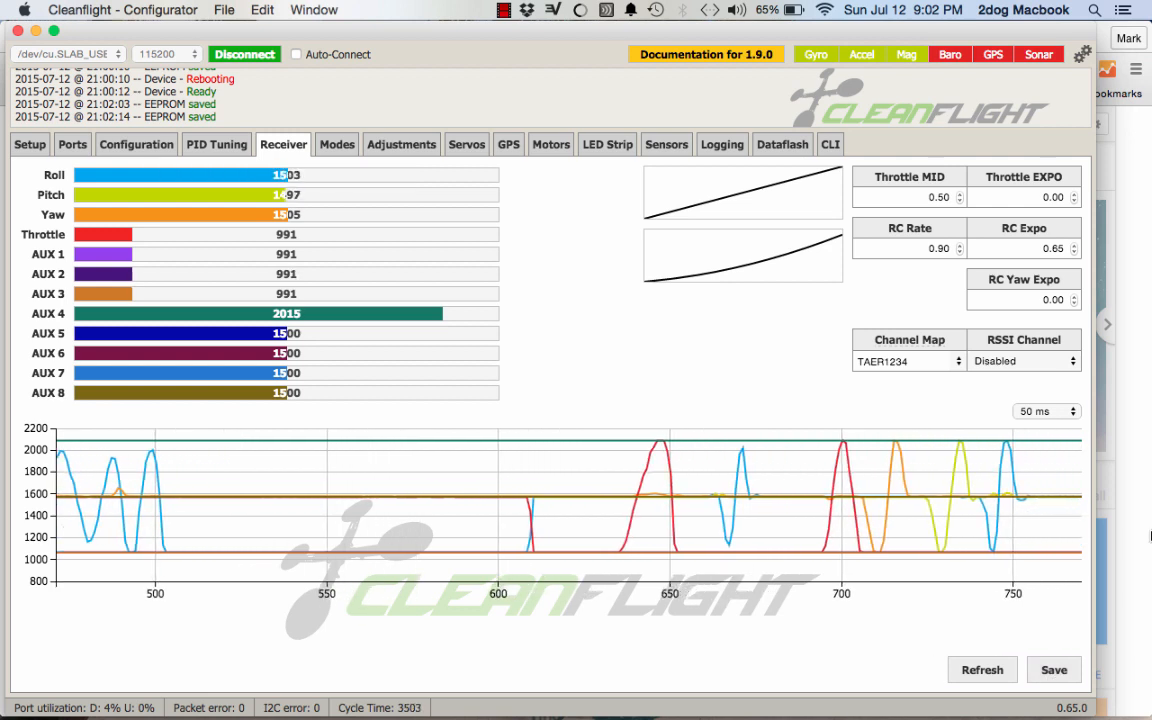
Lower the receiver's RC Rate to 0.75 and save the receiver settings
click(959, 253)
click(959, 253)
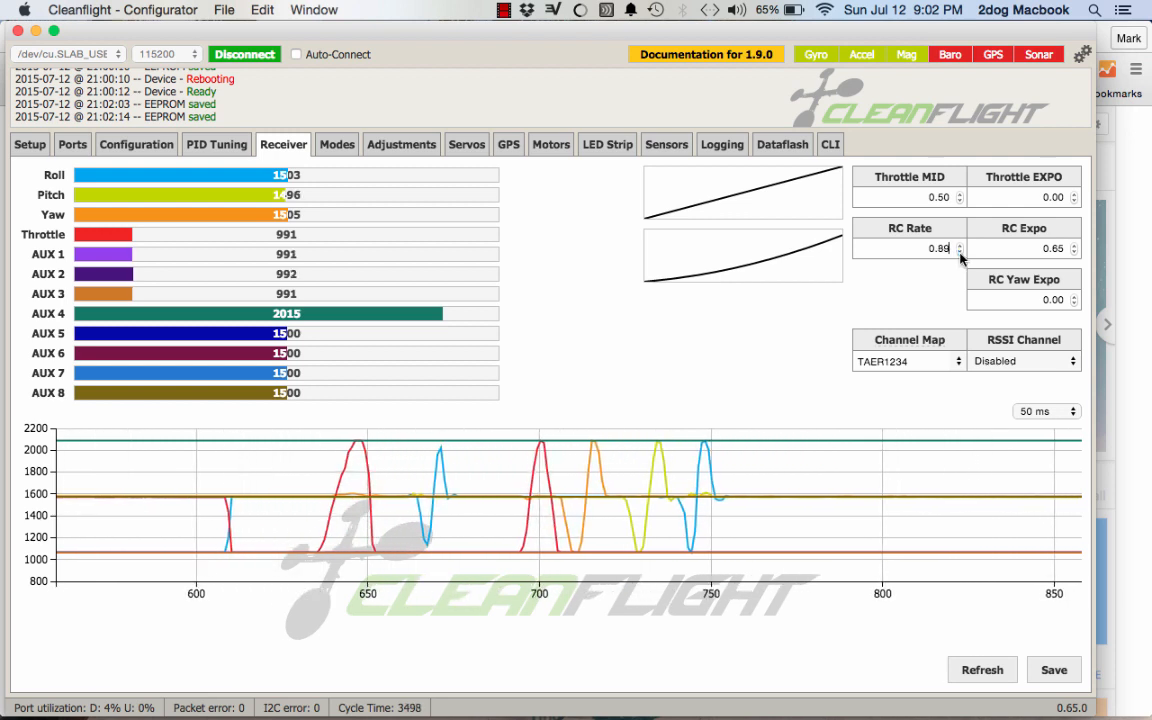
click(959, 254)
click(959, 253)
click(959, 253)
click(959, 253)
click(959, 253)
click(959, 253)
click(959, 253)
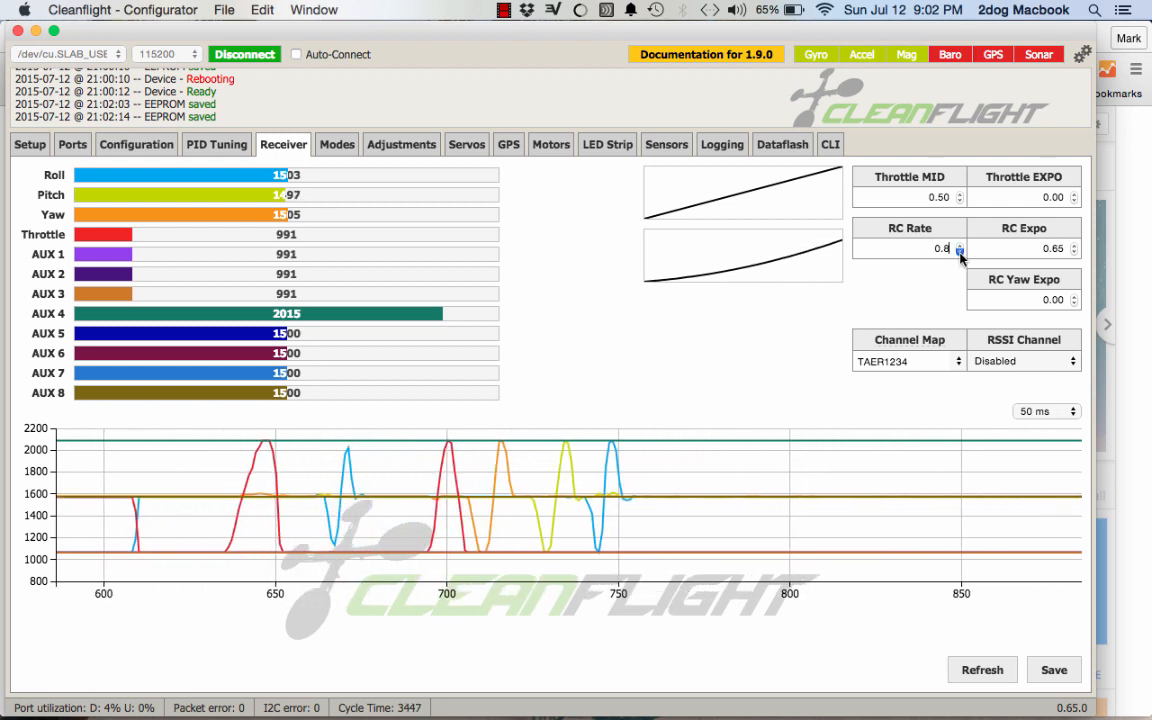
click(959, 253)
click(959, 253)
click(959, 253)
click(959, 253)
click(959, 253)
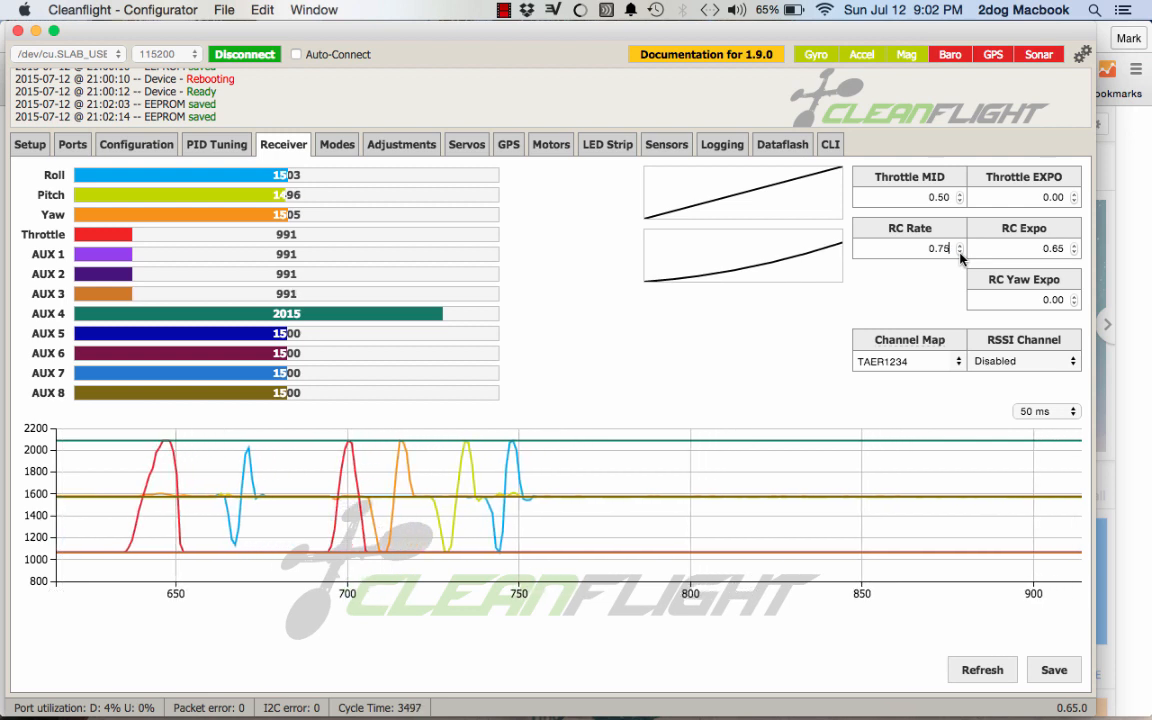
click(1054, 672)
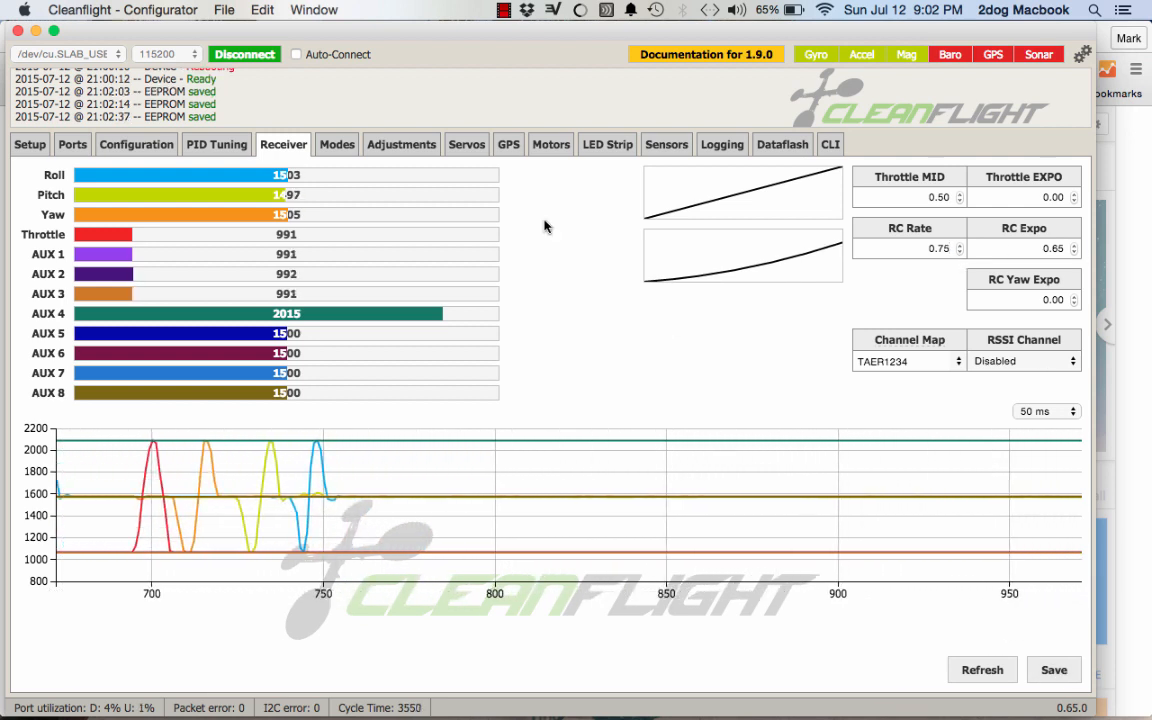
Lower the ROLL rate to 0.14 and the PITCH rate to 0.13, and save the PID tuning
click(226, 145)
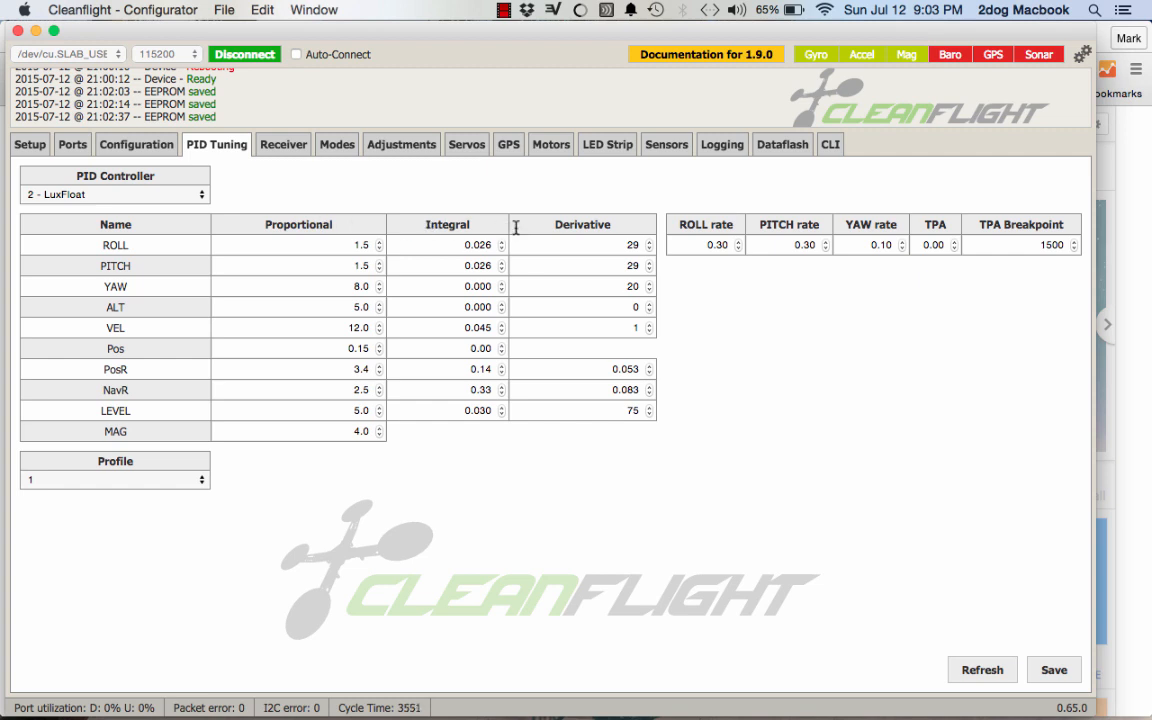
click(826, 248)
click(826, 248)
click(826, 248)
click(826, 248)
click(826, 248)
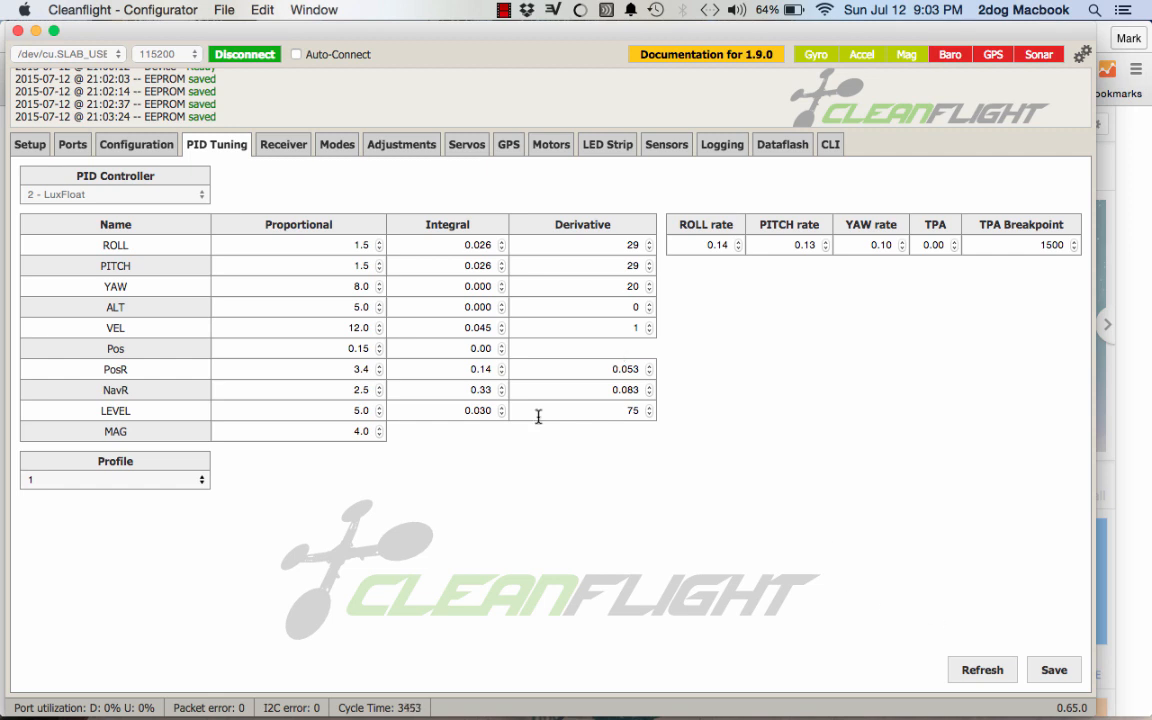
Add a BEEPER mode range on AUX 2 spanning 1300 to 2100 and save the modes
click(336, 145)
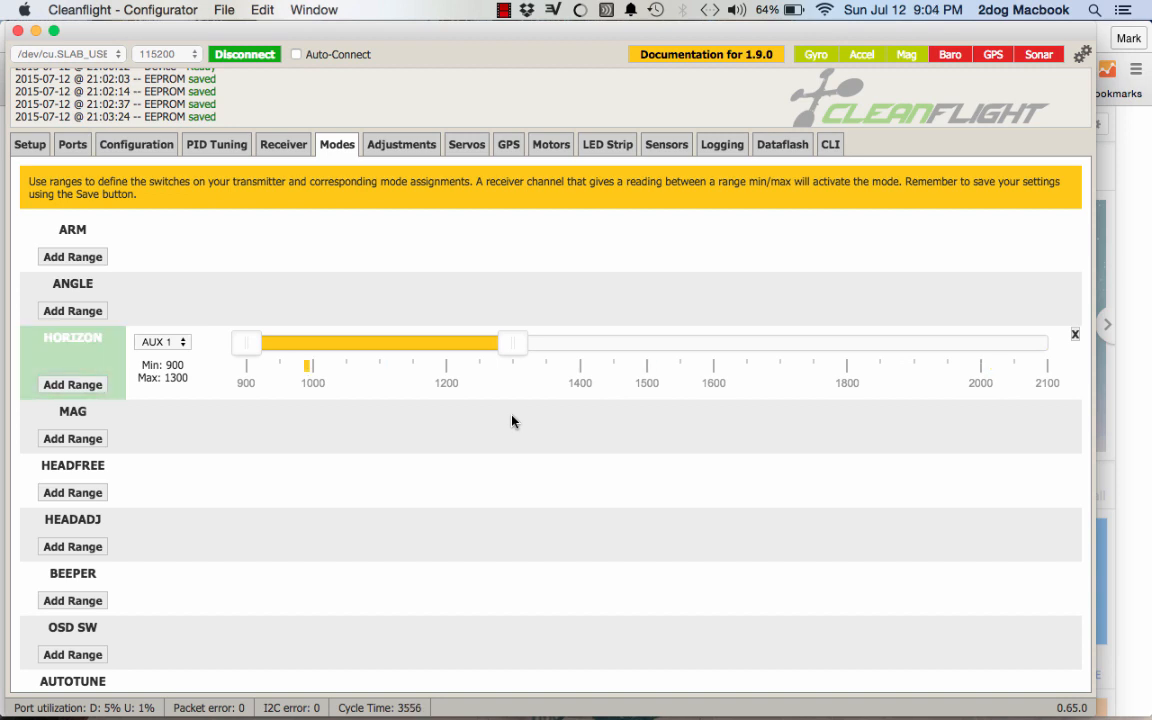
scroll(182, 459, down, 2)
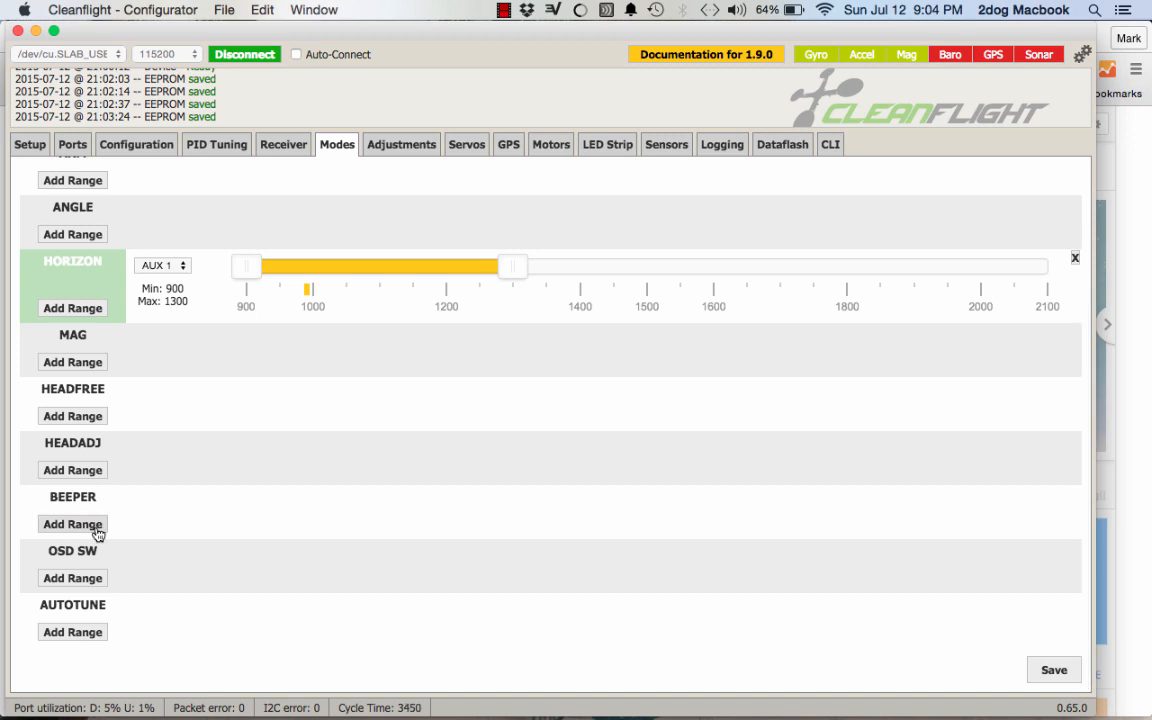
click(97, 530)
click(178, 502)
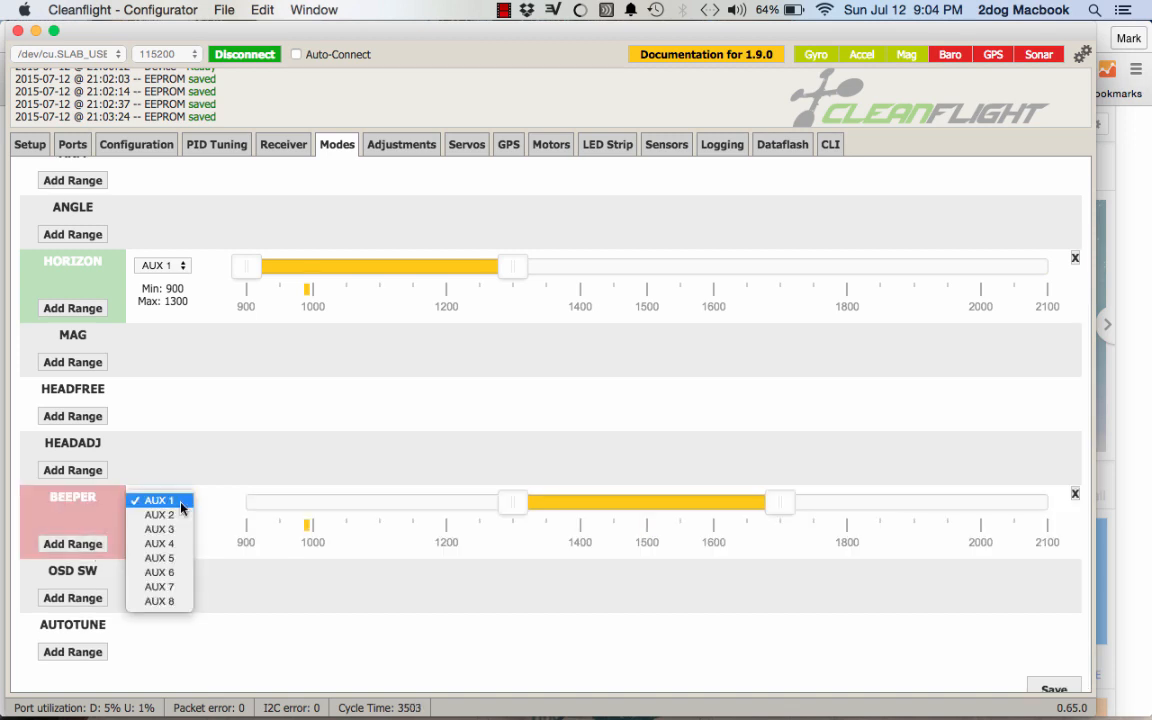
click(183, 528)
click(160, 501)
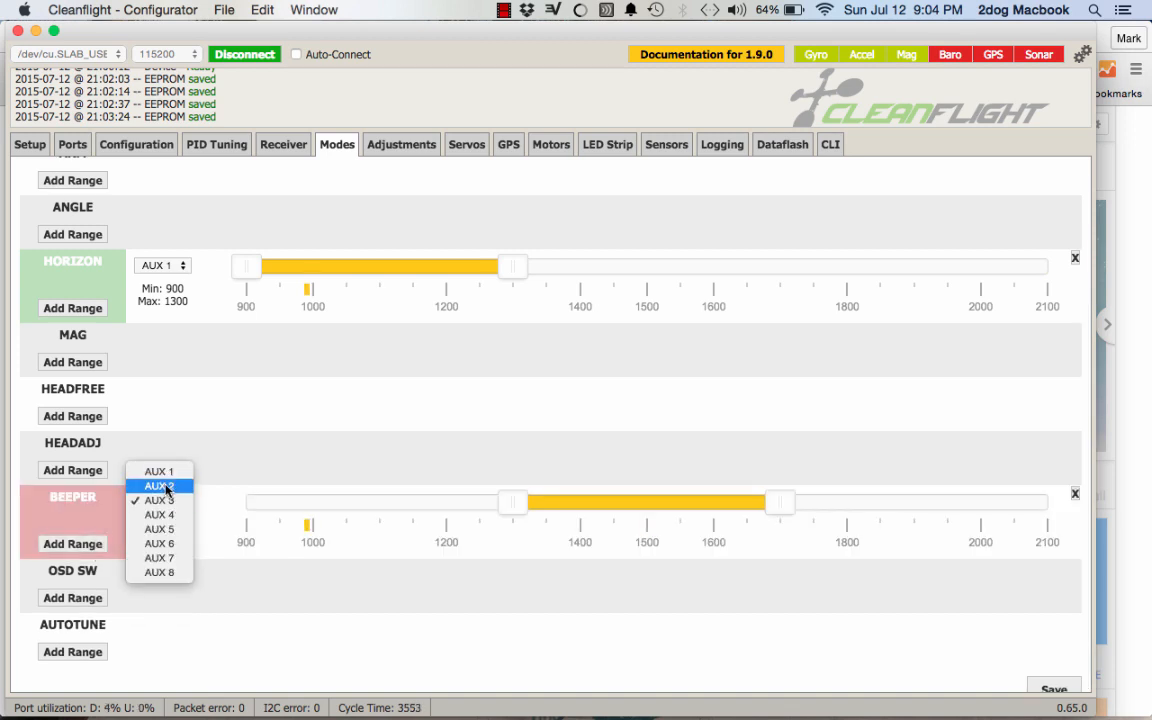
click(166, 489)
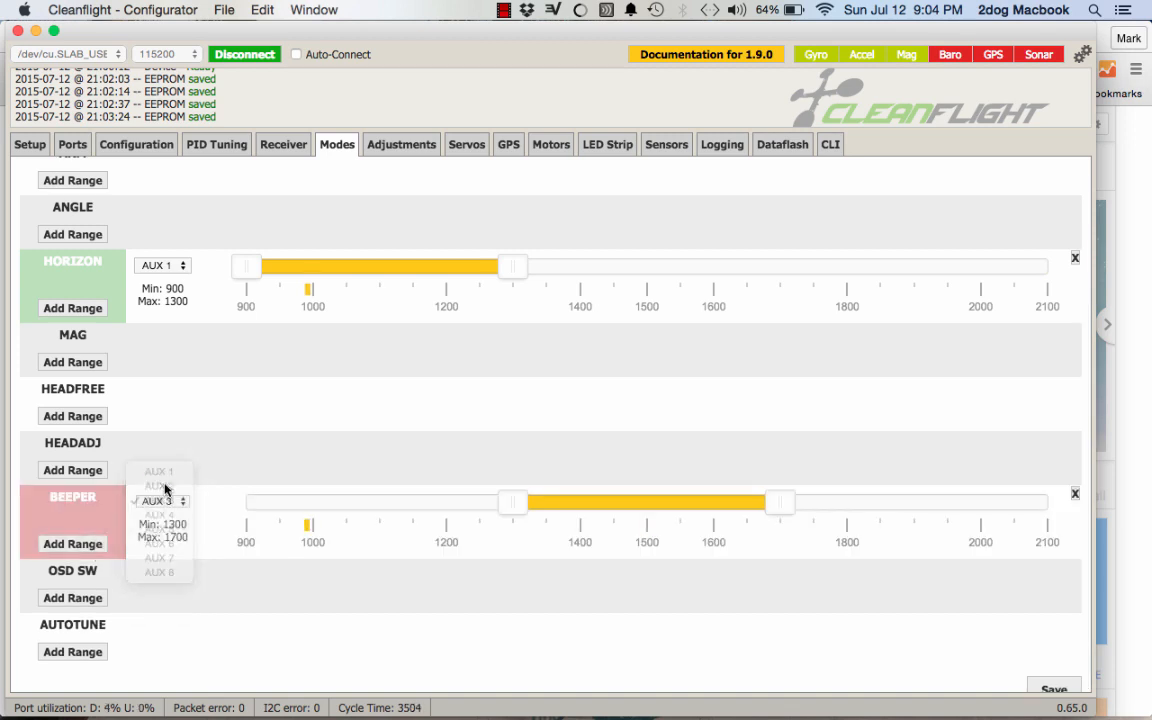
click(1052, 686)
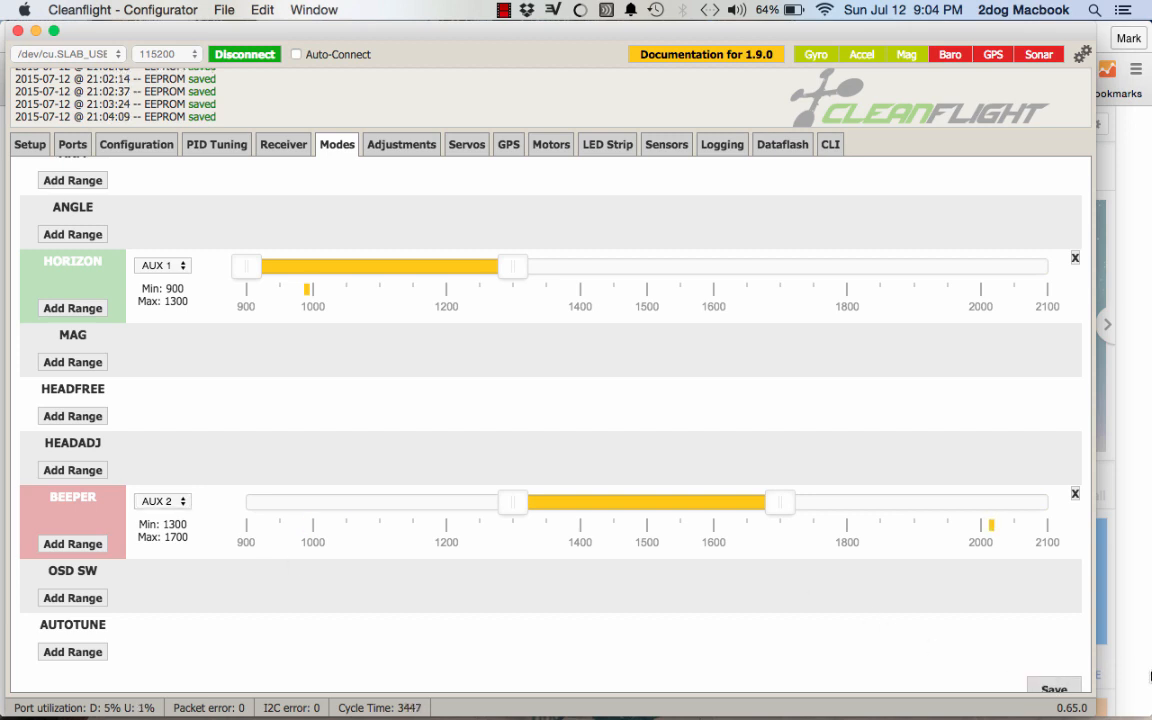
drag(782, 511, 1047, 504)
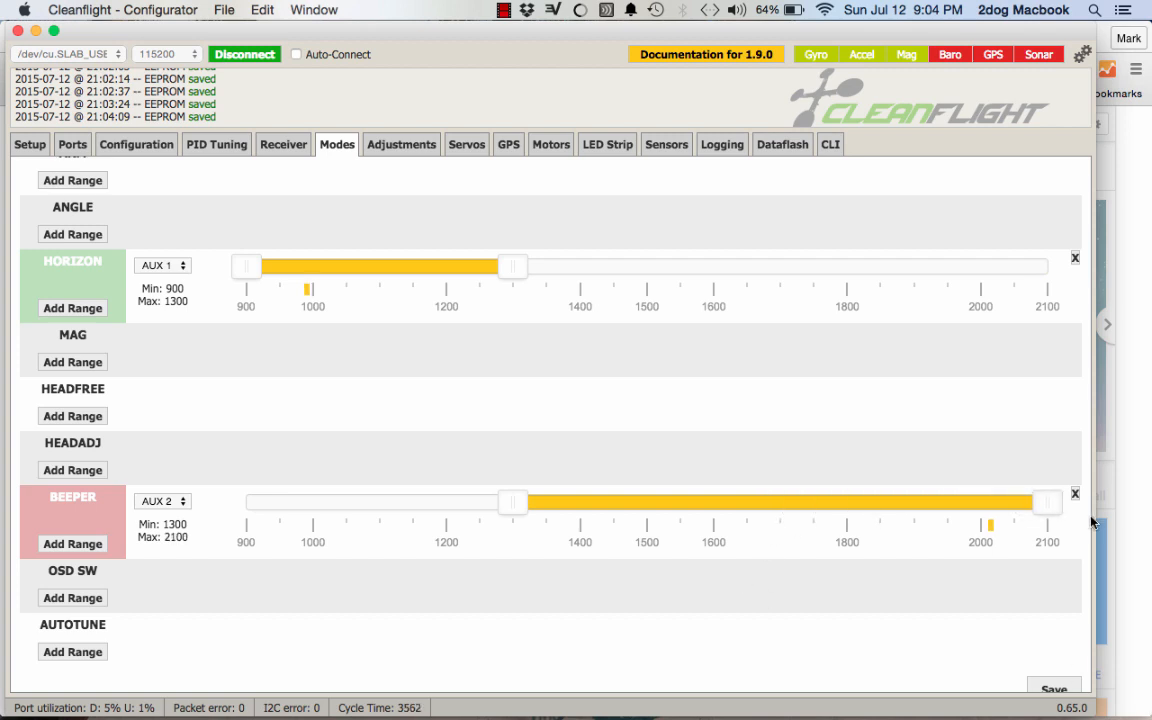
click(1046, 687)
Review the receiver's rate and expo settings and the list of available PID controllers
click(216, 144)
click(283, 144)
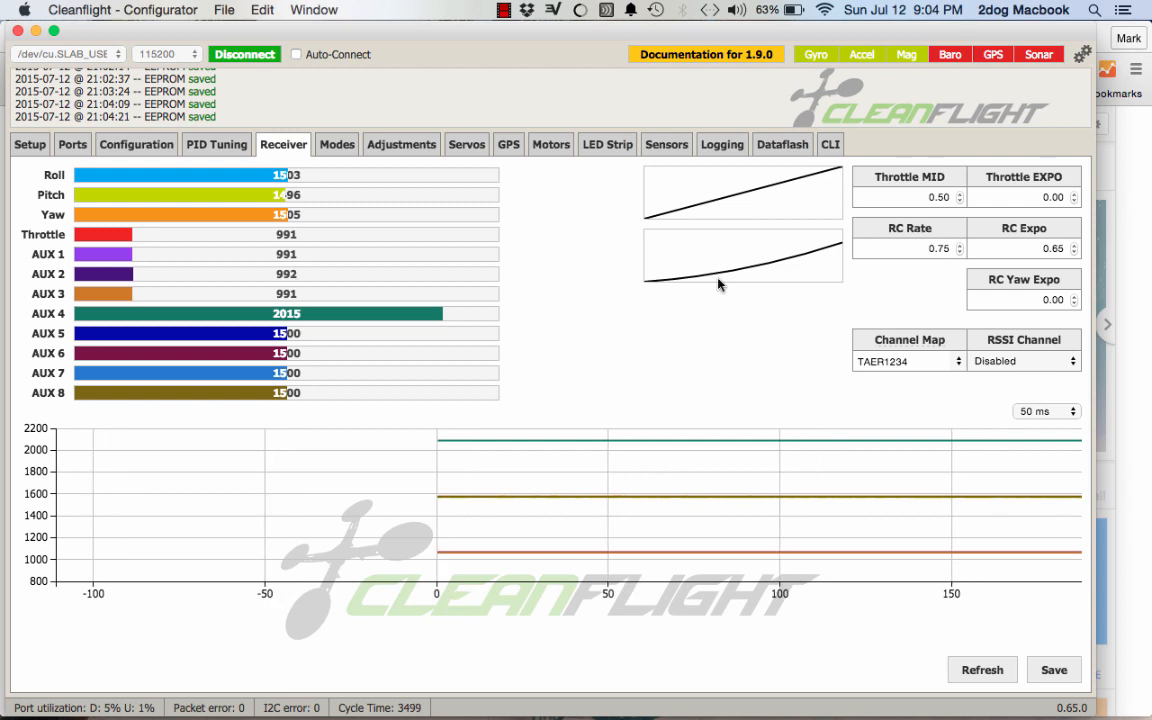
click(216, 144)
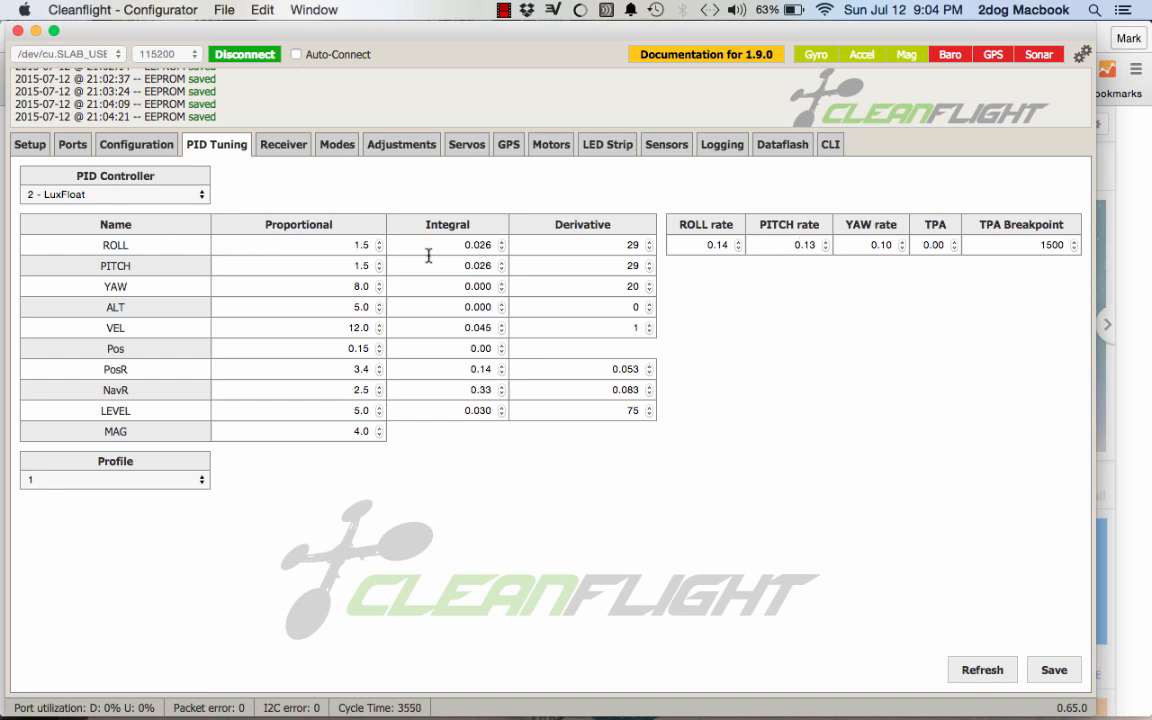
click(138, 195)
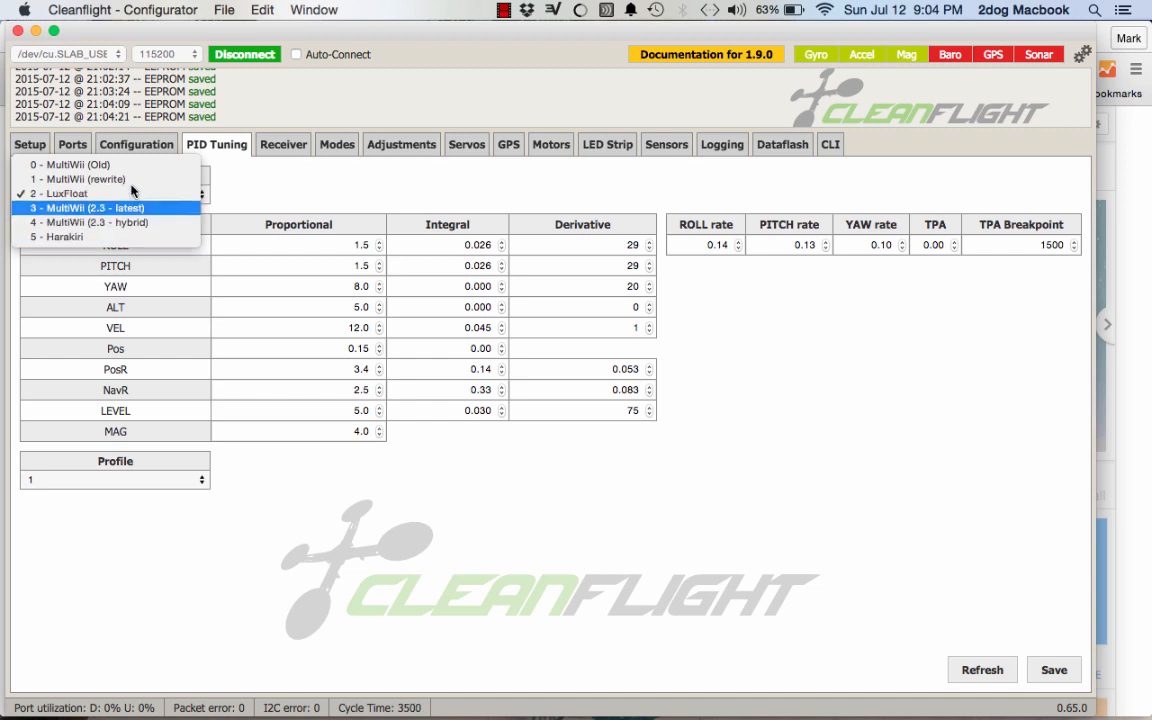
click(316, 193)
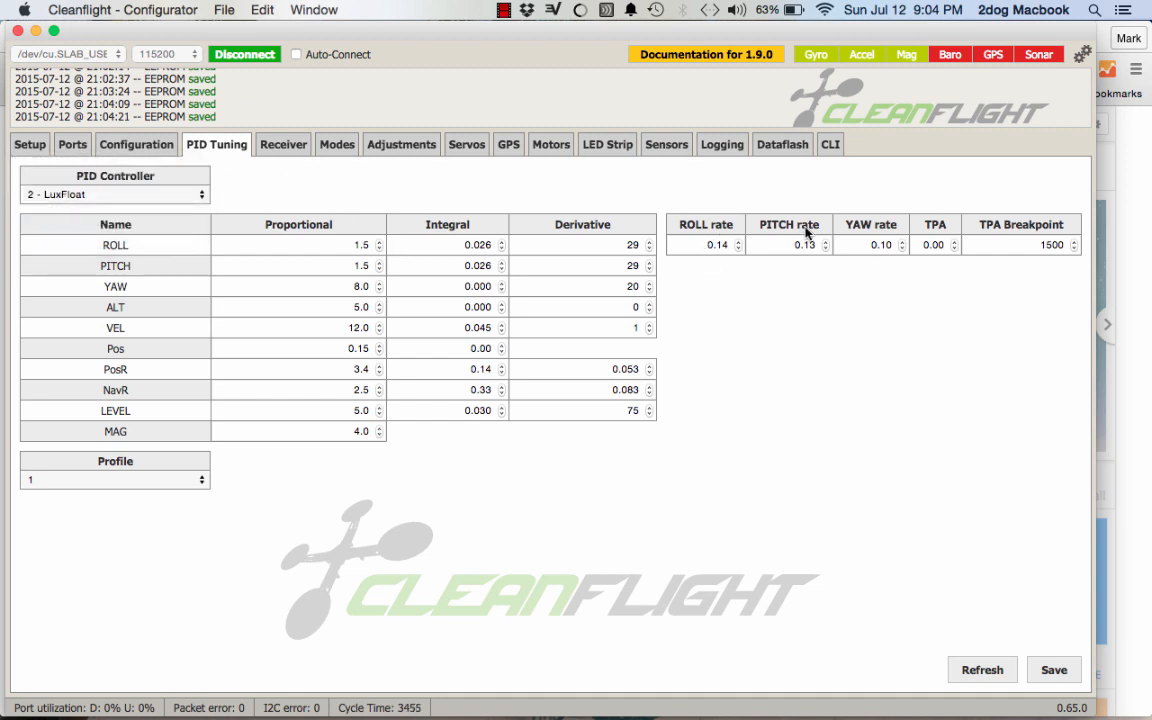